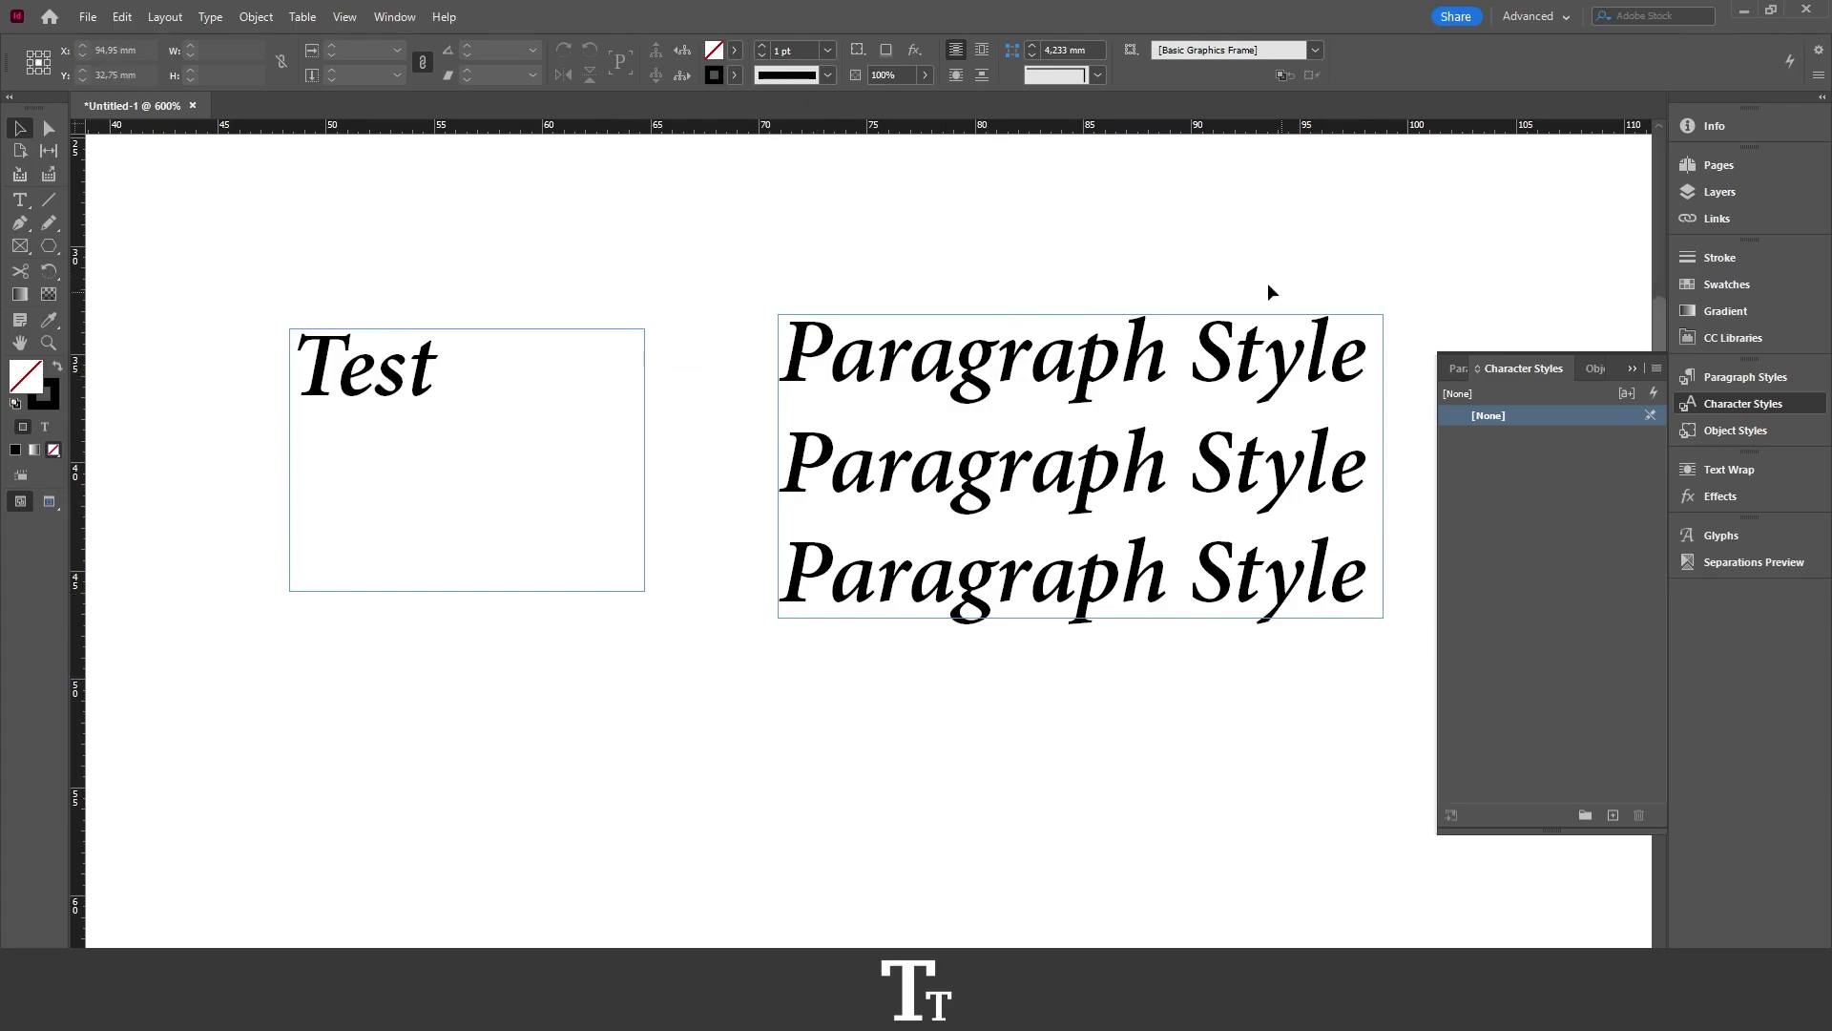
Recentre the page, zoom in on the italic text, and select its frame.
{"action": "left_click_drag", "start_coordinate": [1215, 286], "coordinate": [1052, 314]}
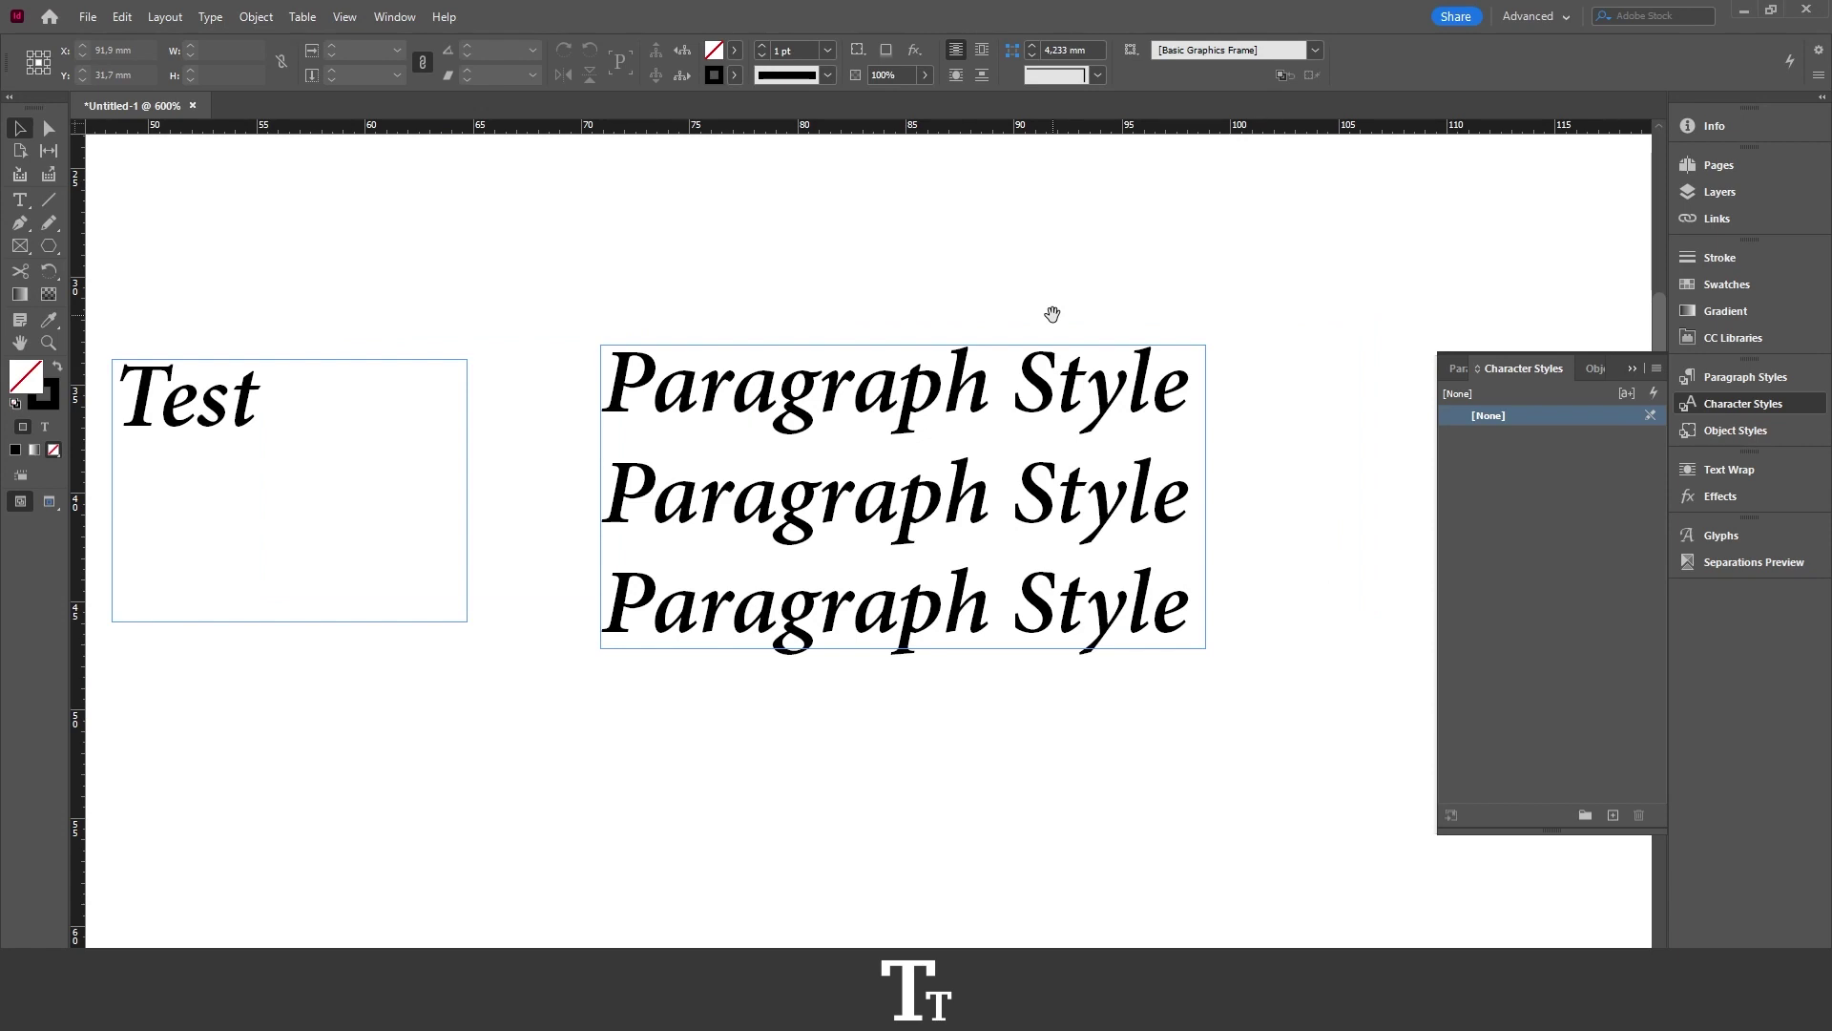
{"action": "left_click", "coordinate": [955, 379], "text": "ctrl"}
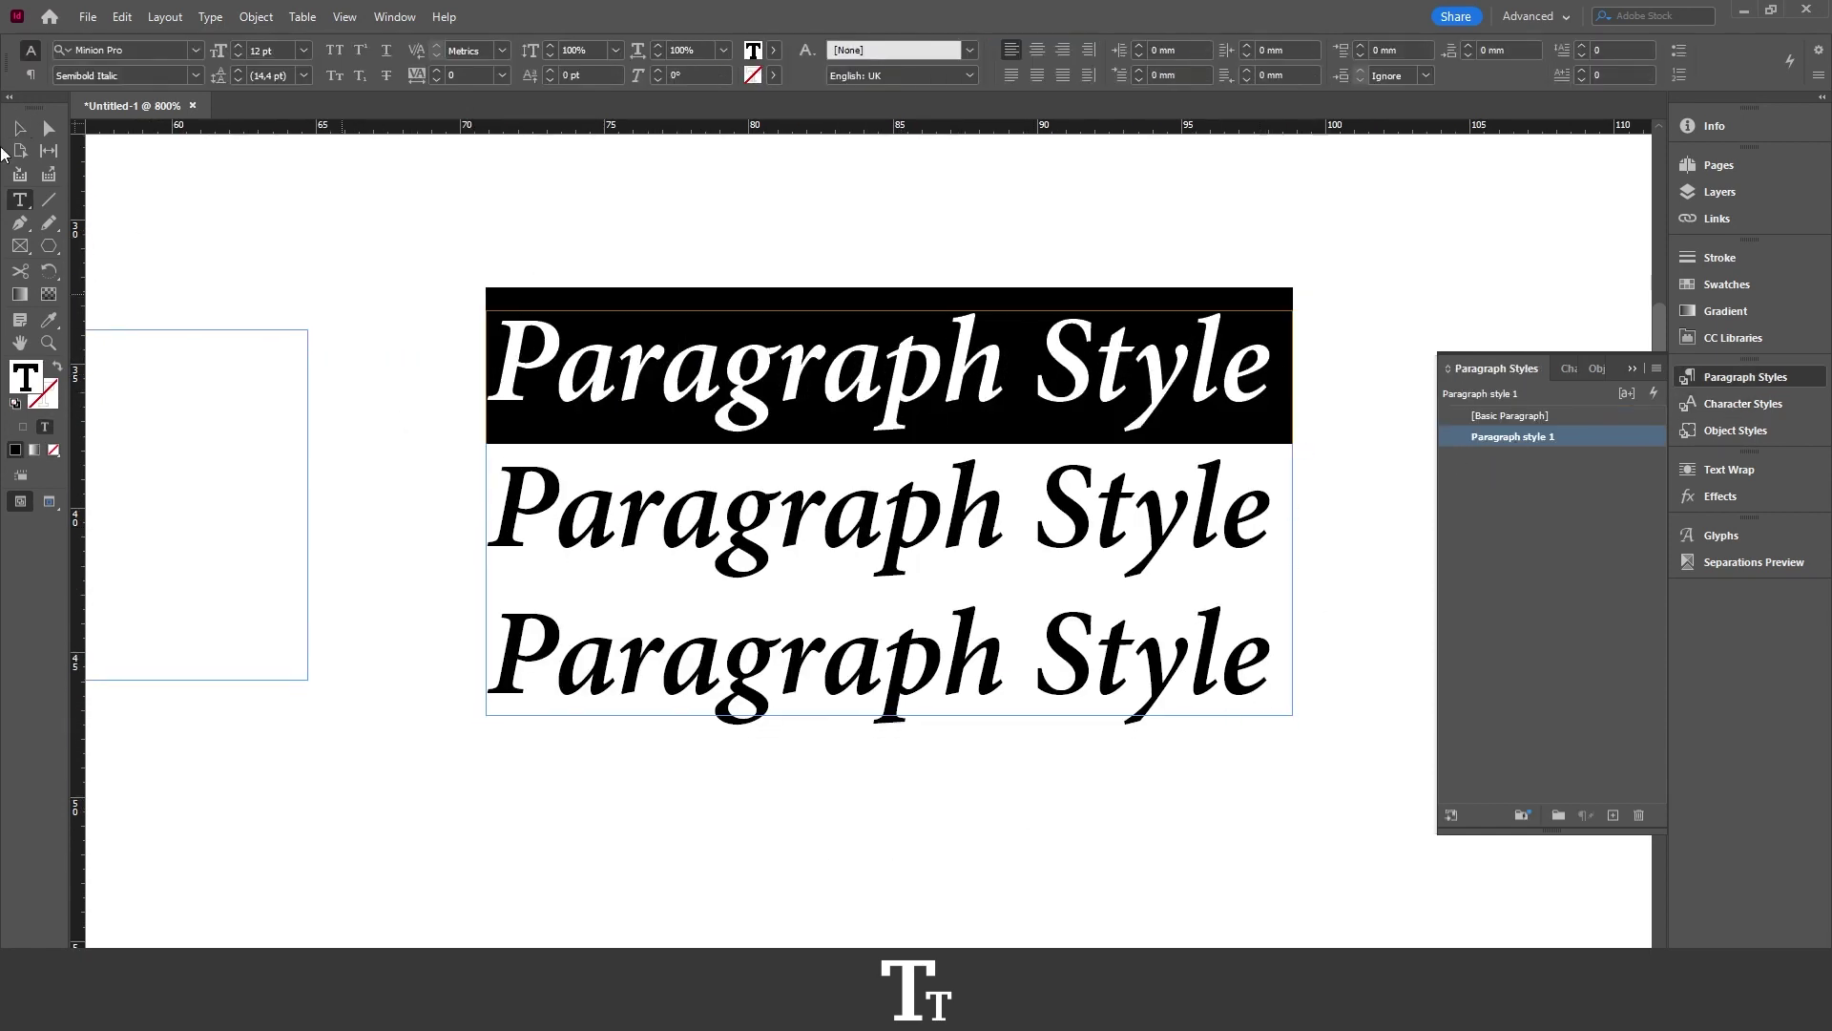
{"action": "key", "text": "Escape"}
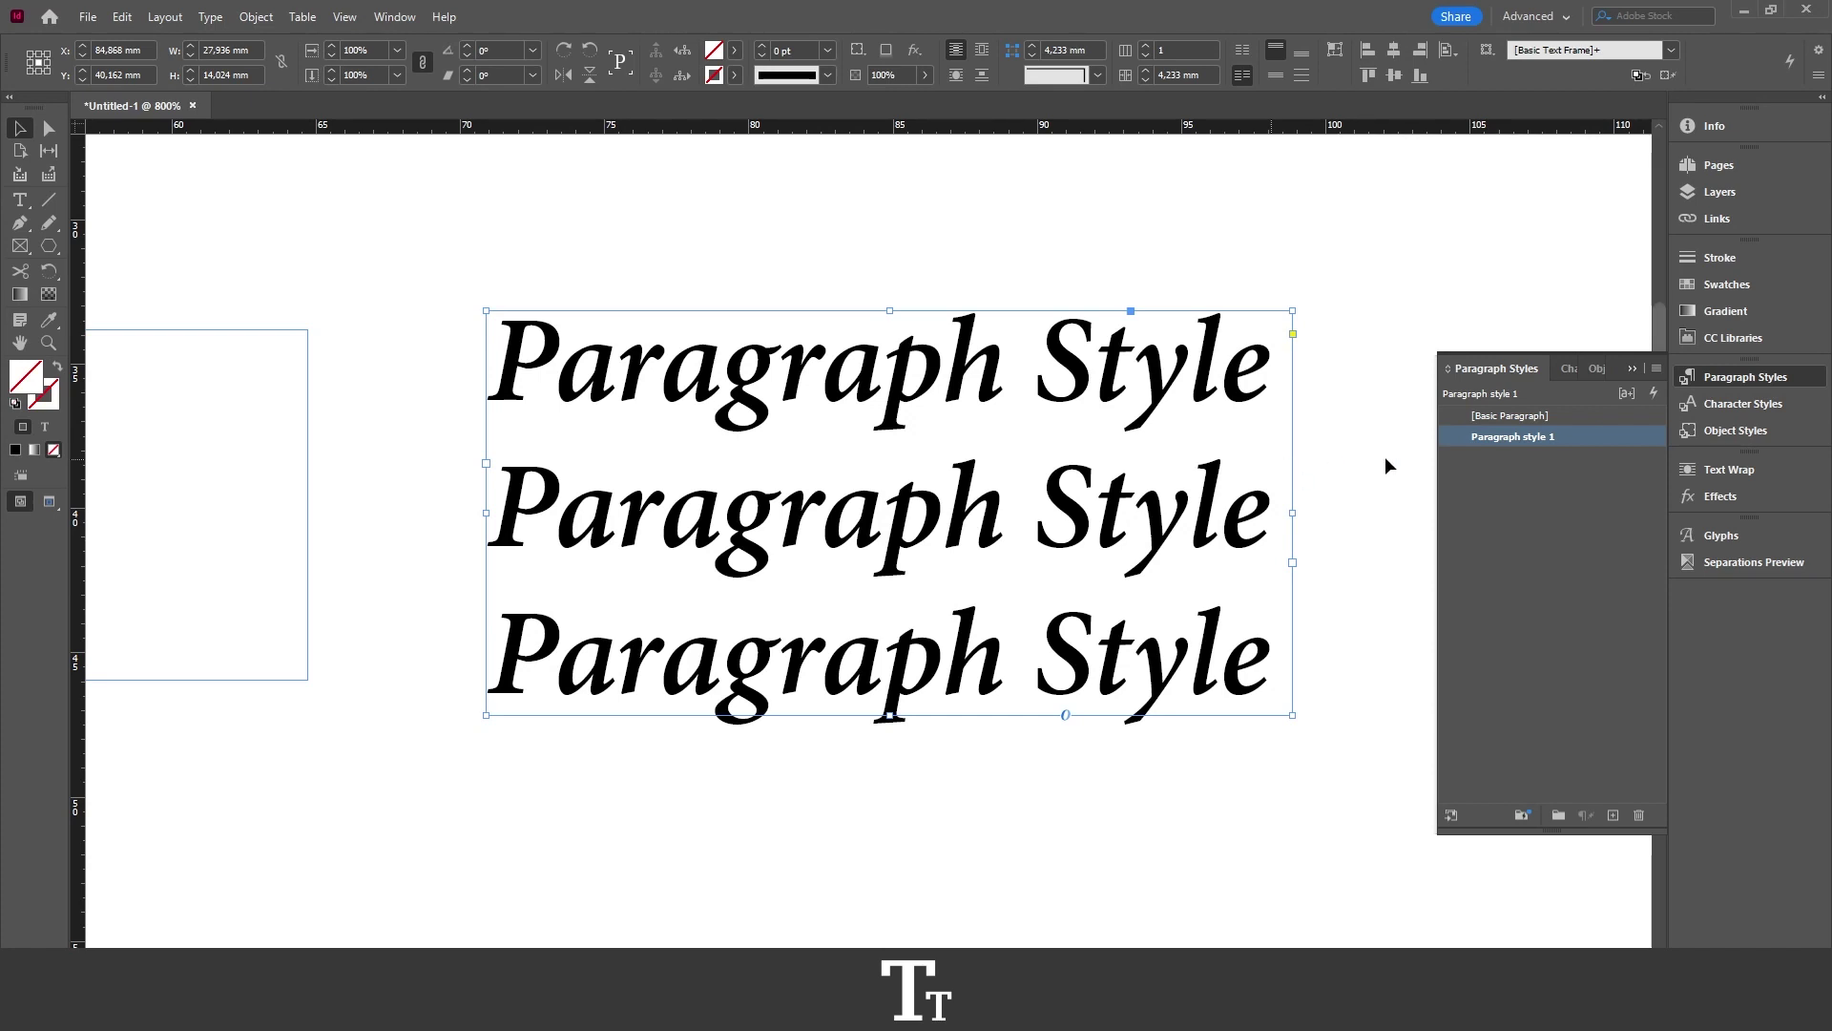
Check the style lists to confirm the italic lines use Paragraph style 1.
{"action": "left_click", "coordinate": [1718, 404]}
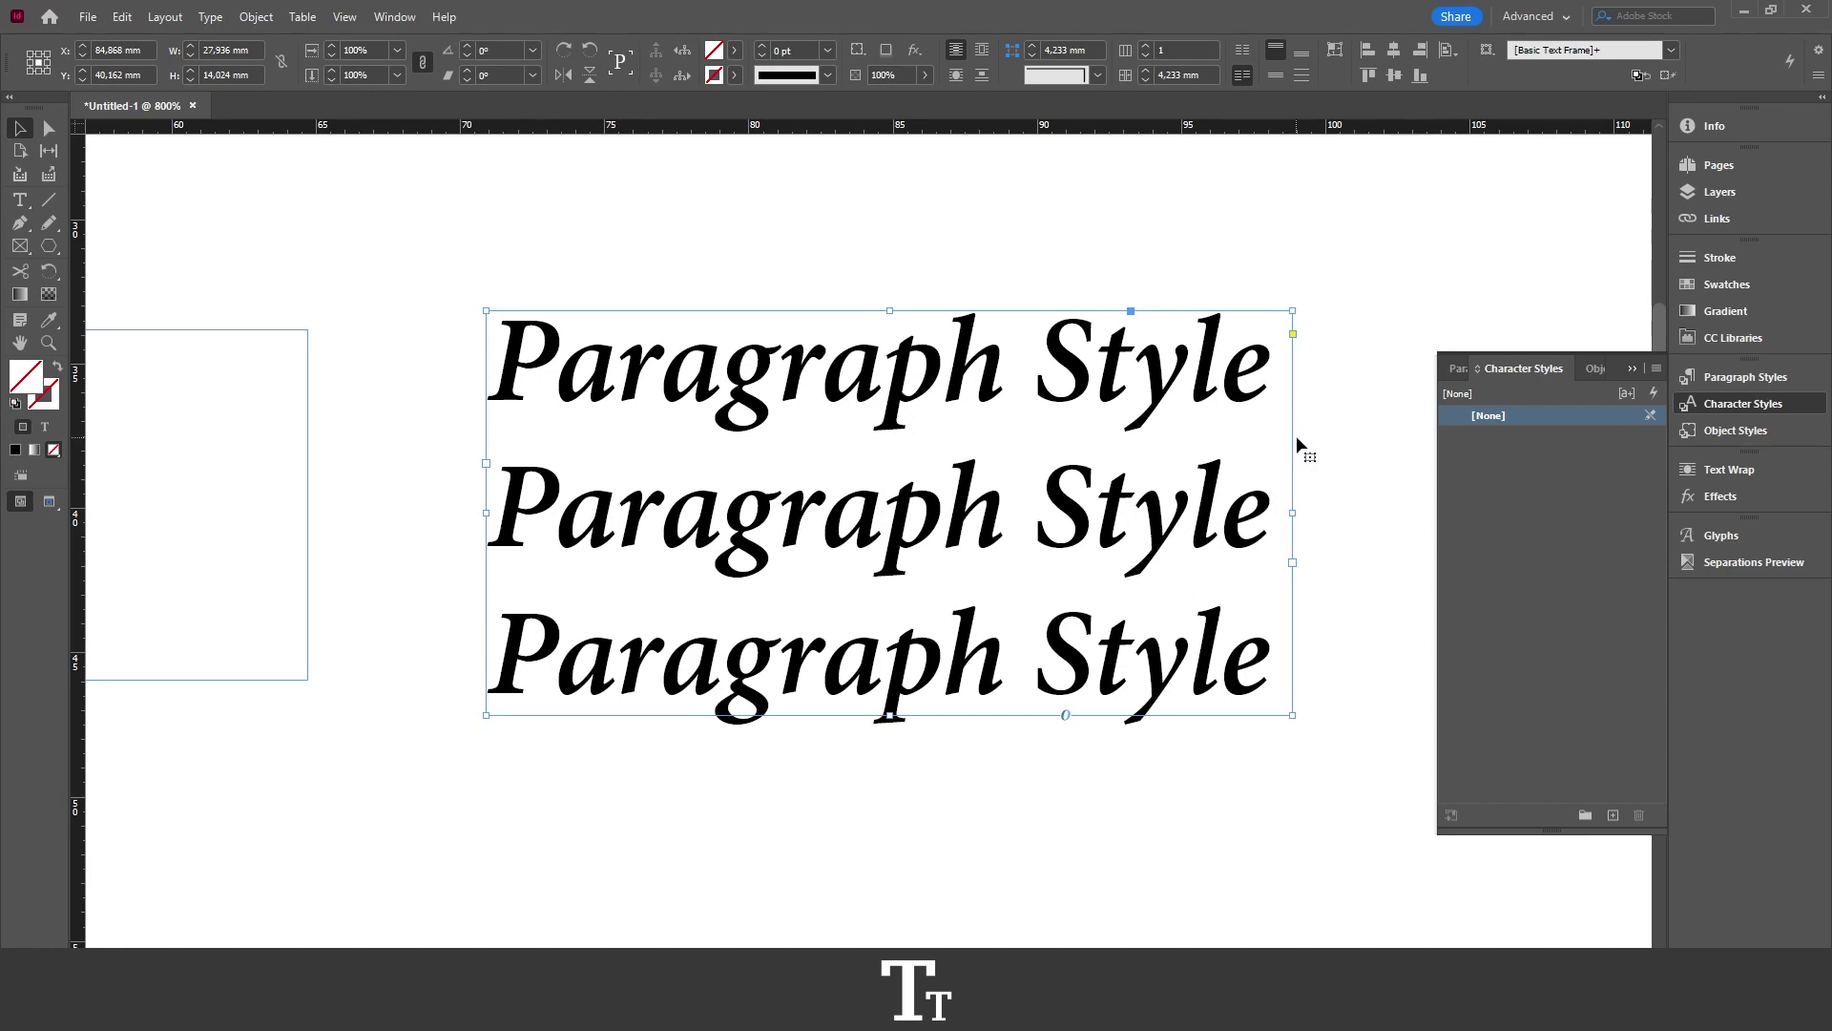
{"action": "left_click", "coordinate": [1718, 377]}
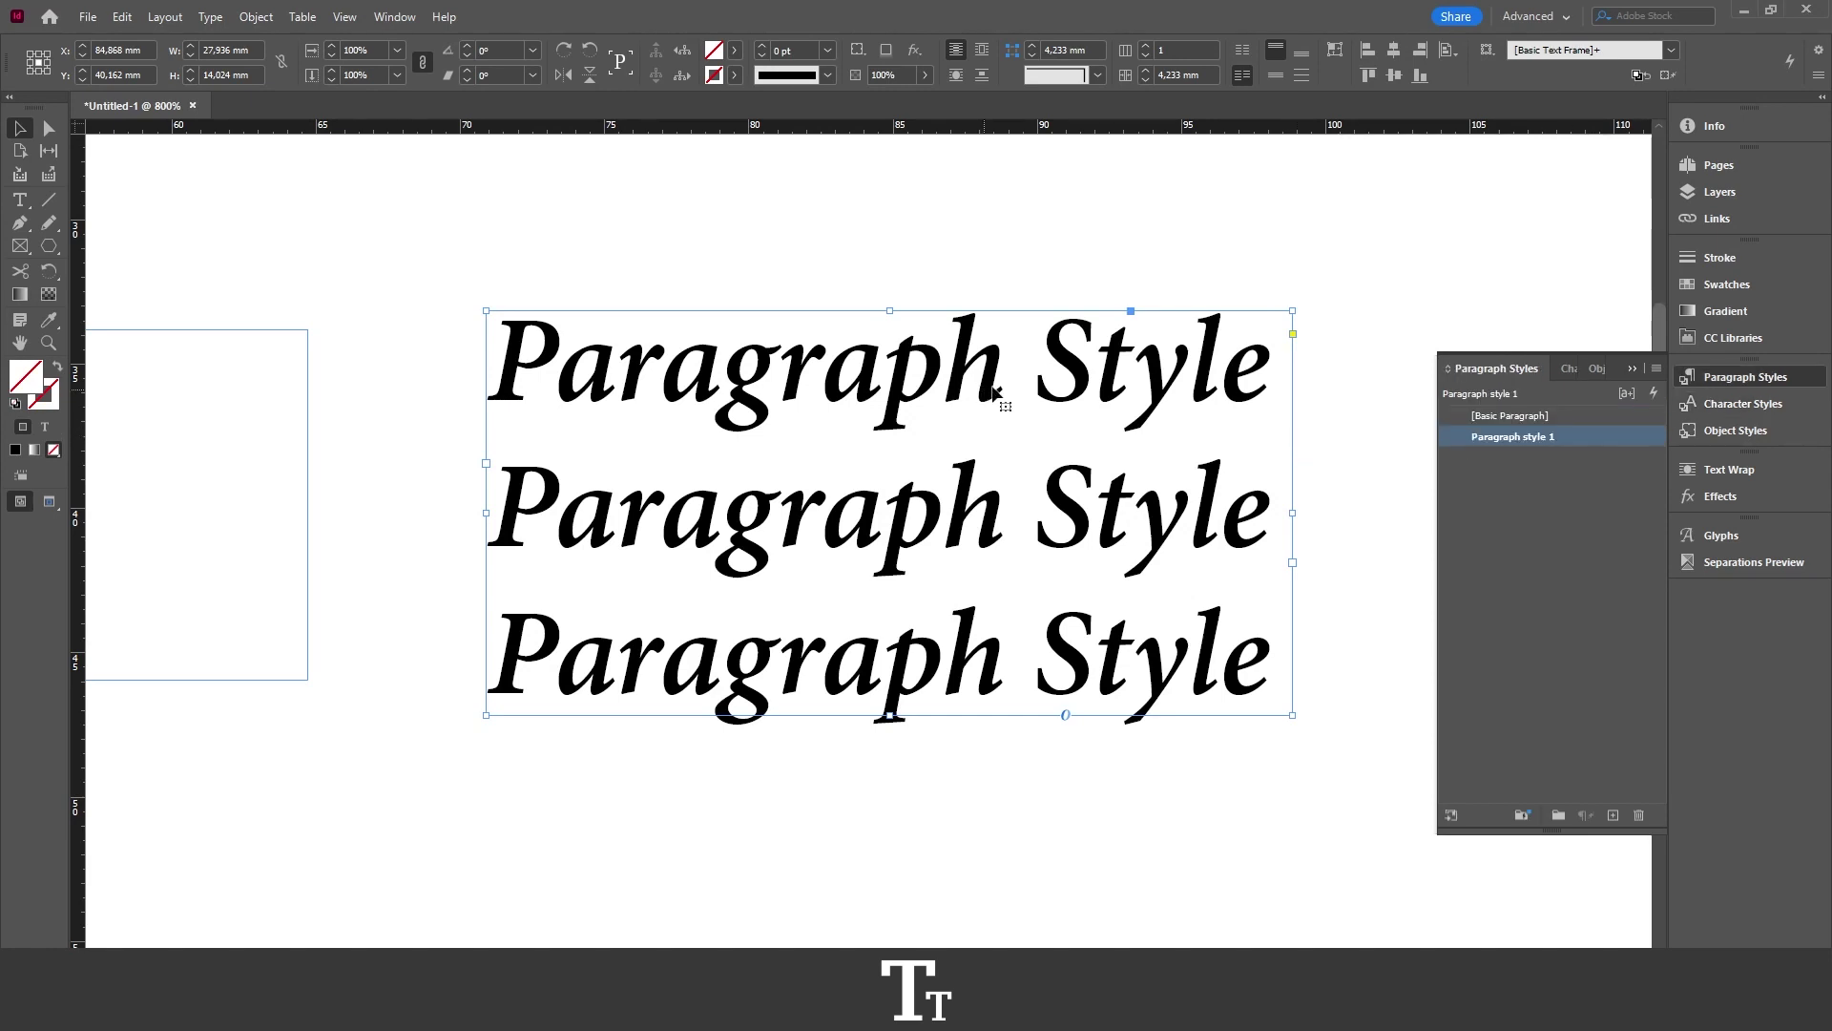
{"action": "scroll", "coordinate": [924, 391], "scroll_direction": "right", "scroll_amount": 1}
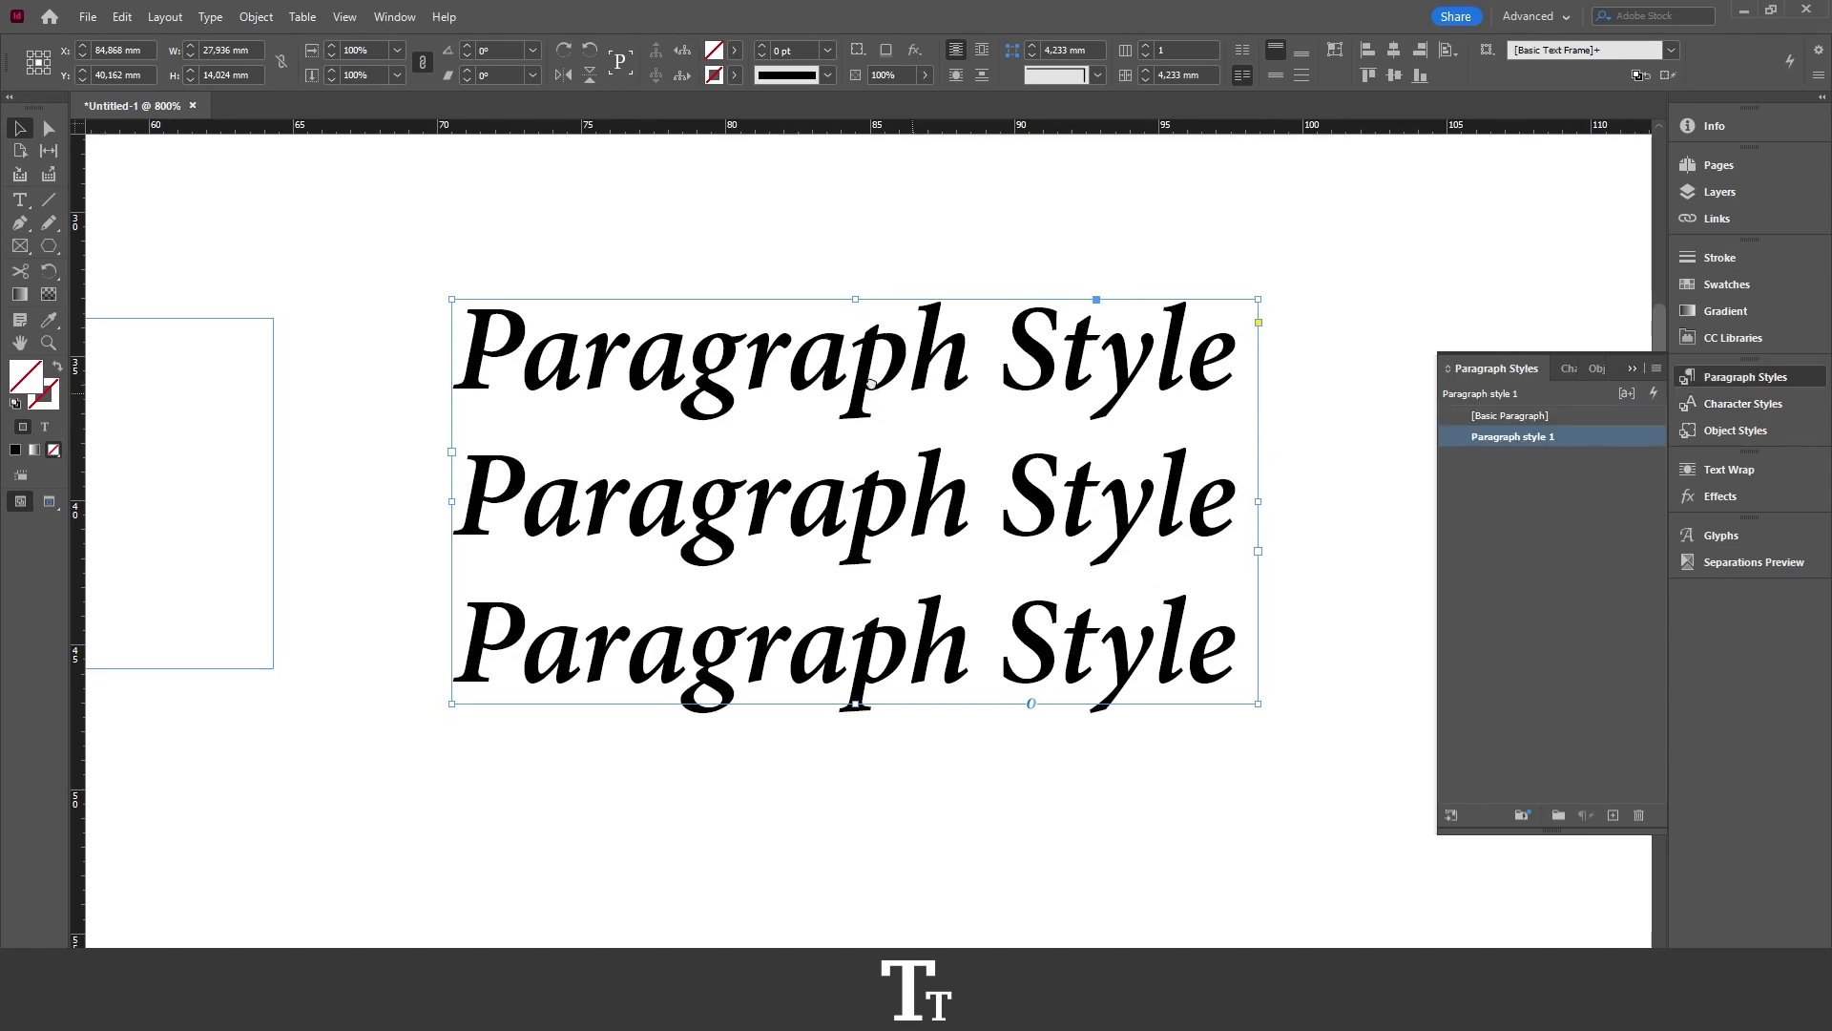
{"action": "double_click", "coordinate": [922, 373]}
Set the word 'Paragraph' to Regular while 'Style' stays italic, then reselect it.
{"action": "left_click_drag", "start_coordinate": [952, 355], "coordinate": [476, 352]}
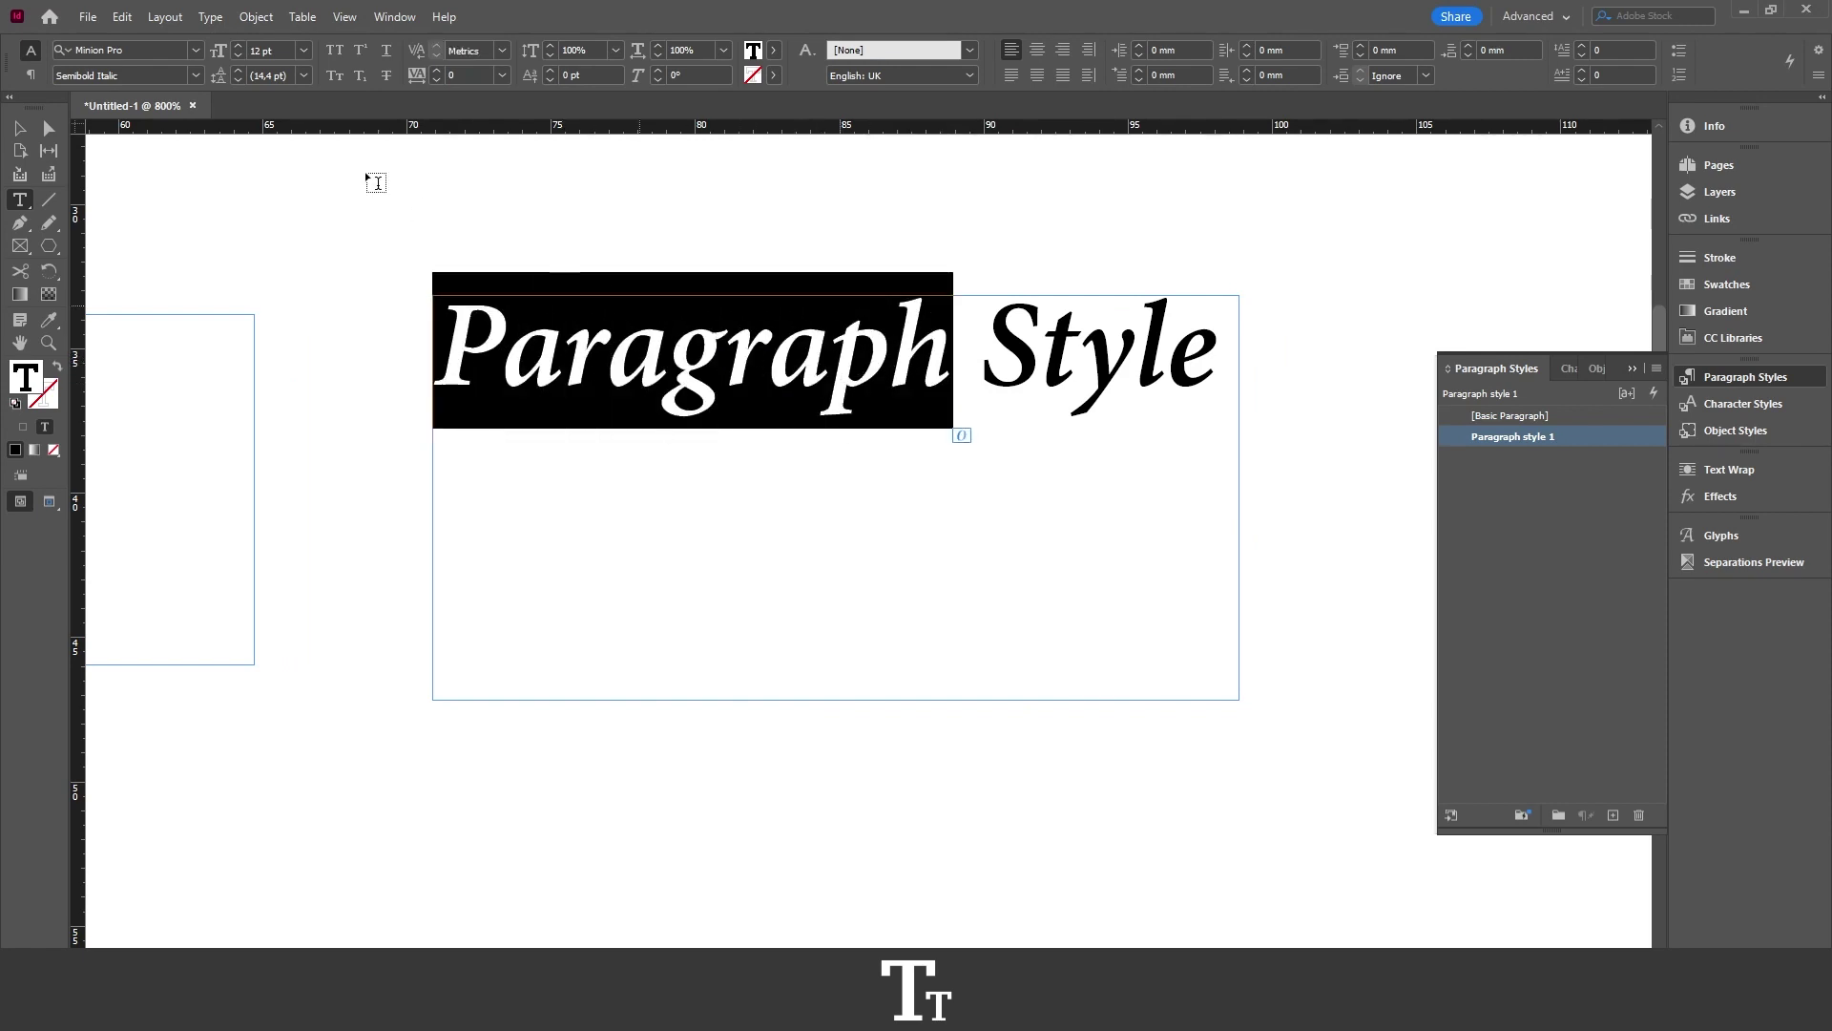
{"action": "left_click", "coordinate": [194, 75]}
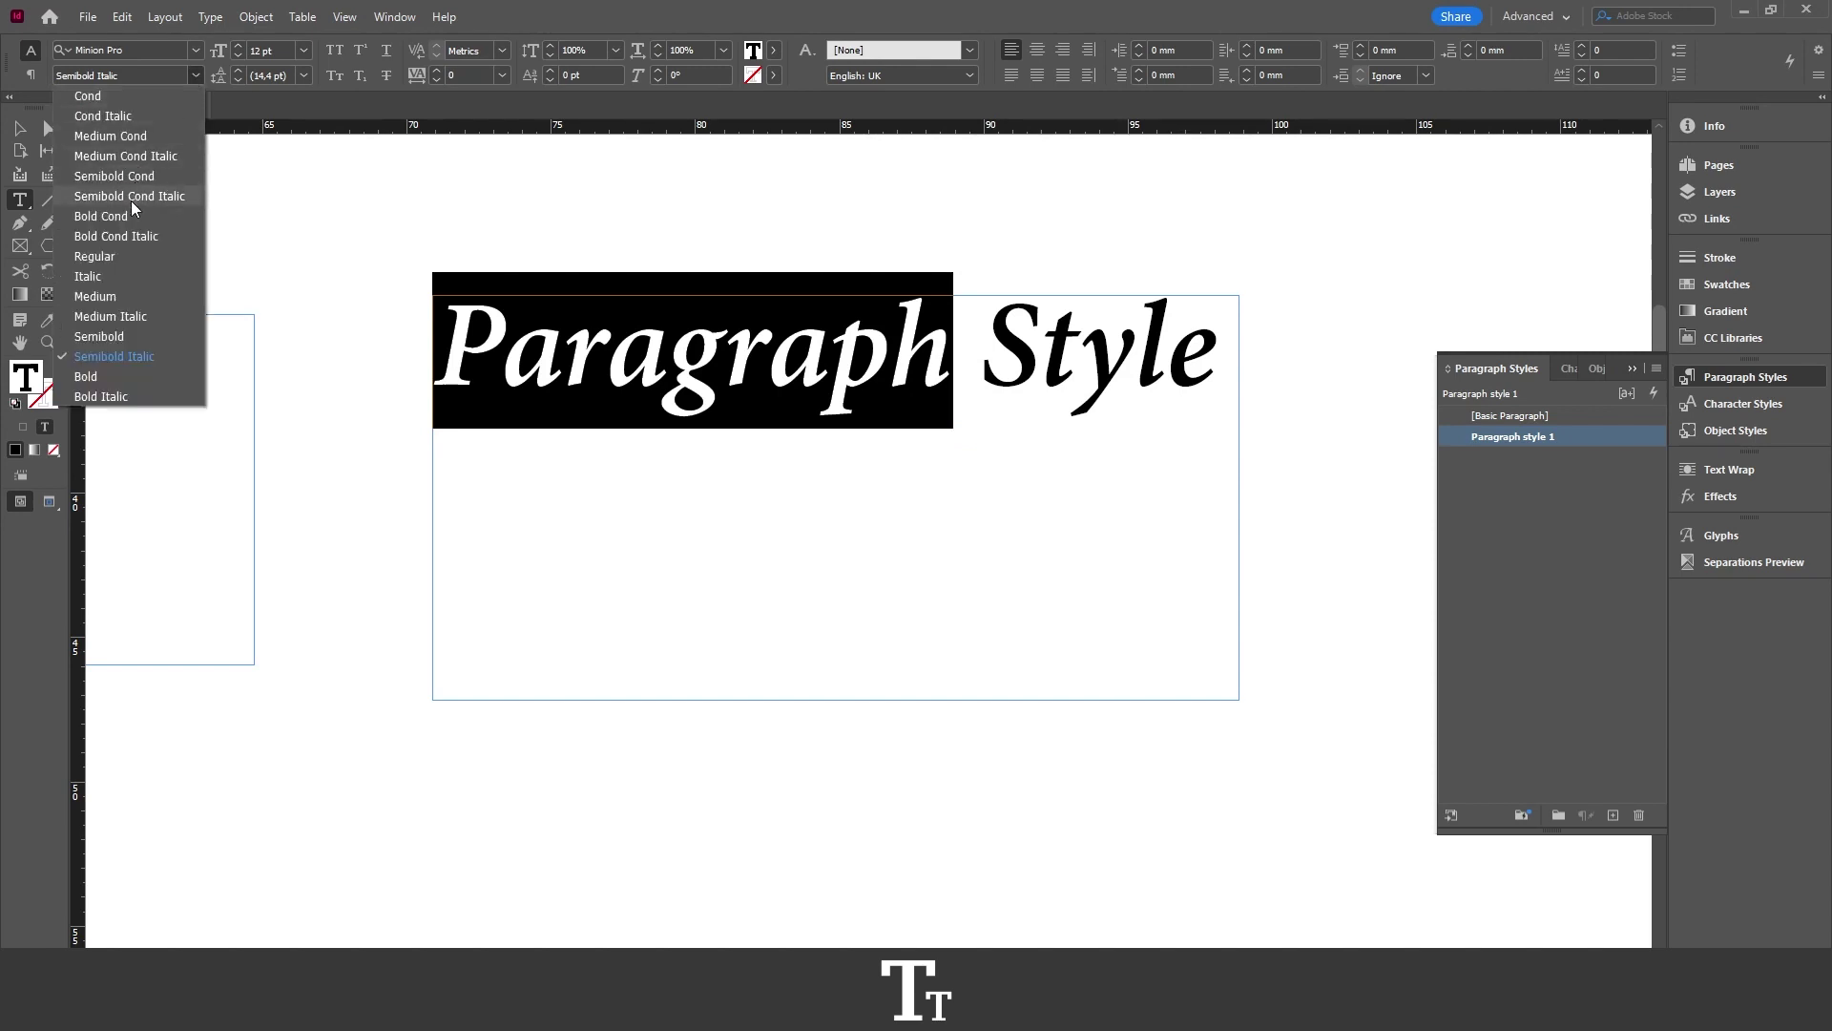
{"action": "left_click", "coordinate": [128, 256]}
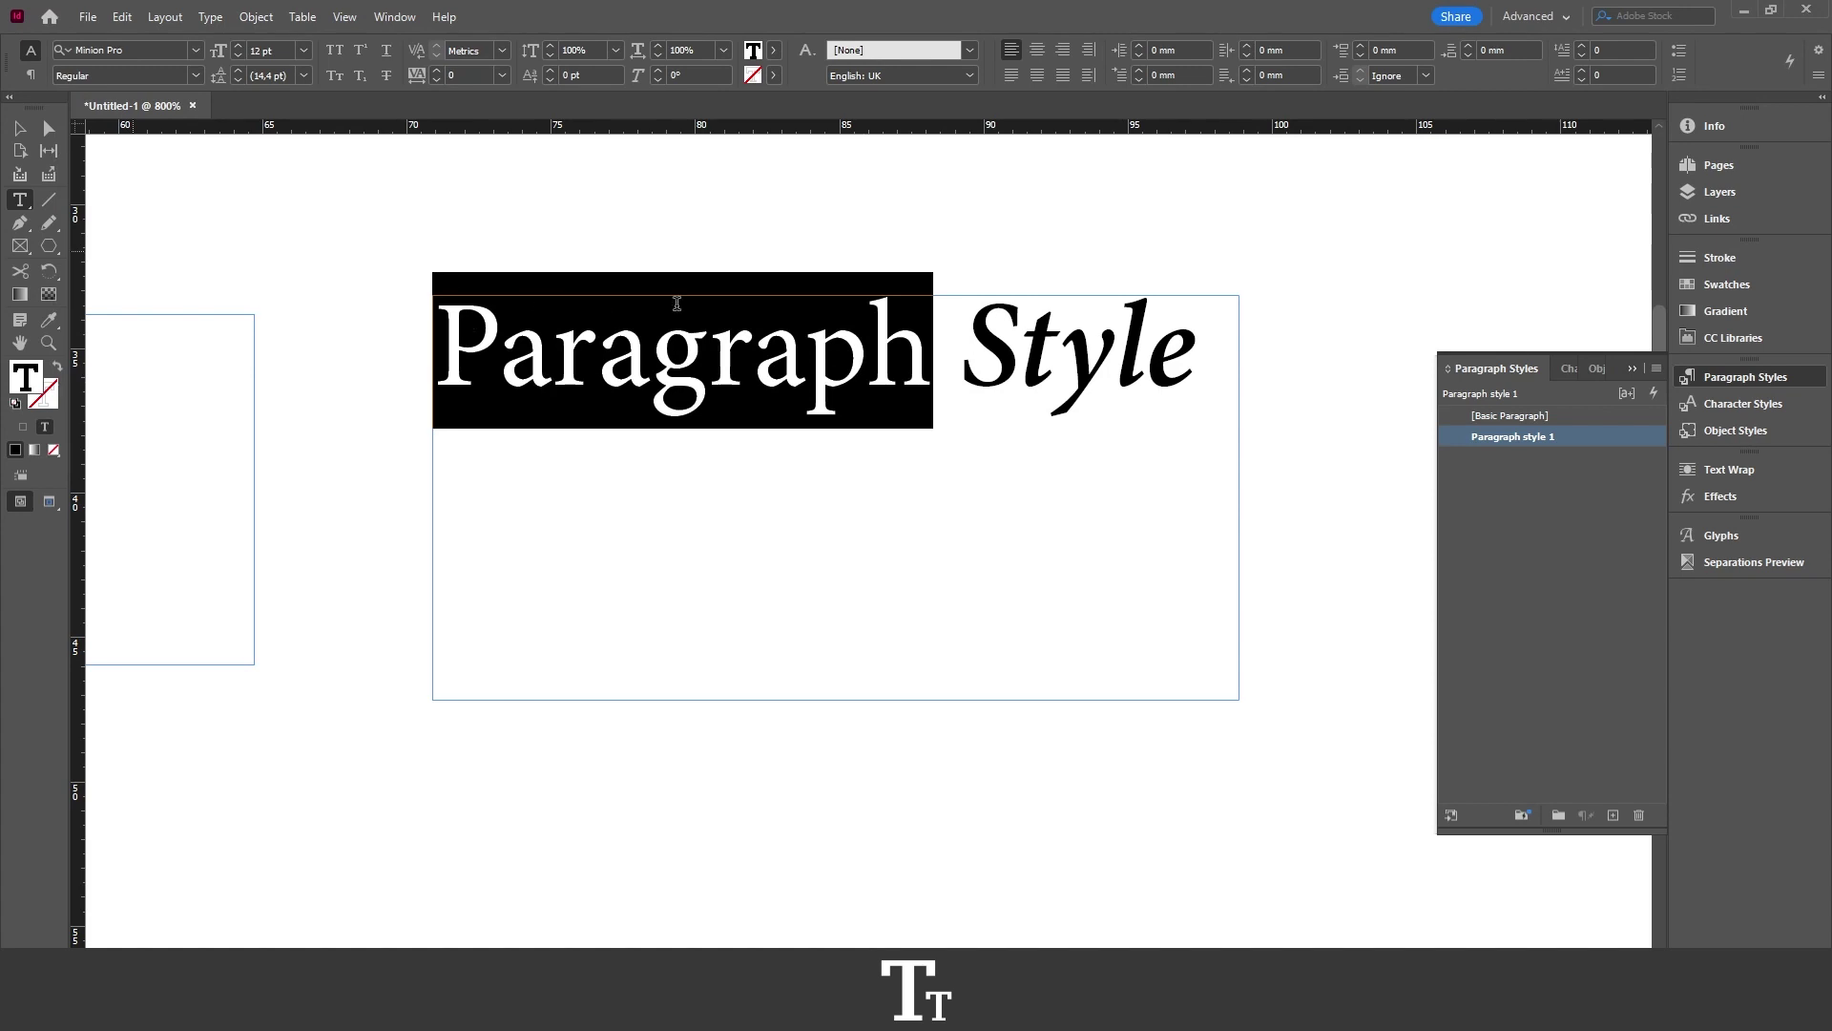
{"action": "left_click", "coordinate": [901, 355]}
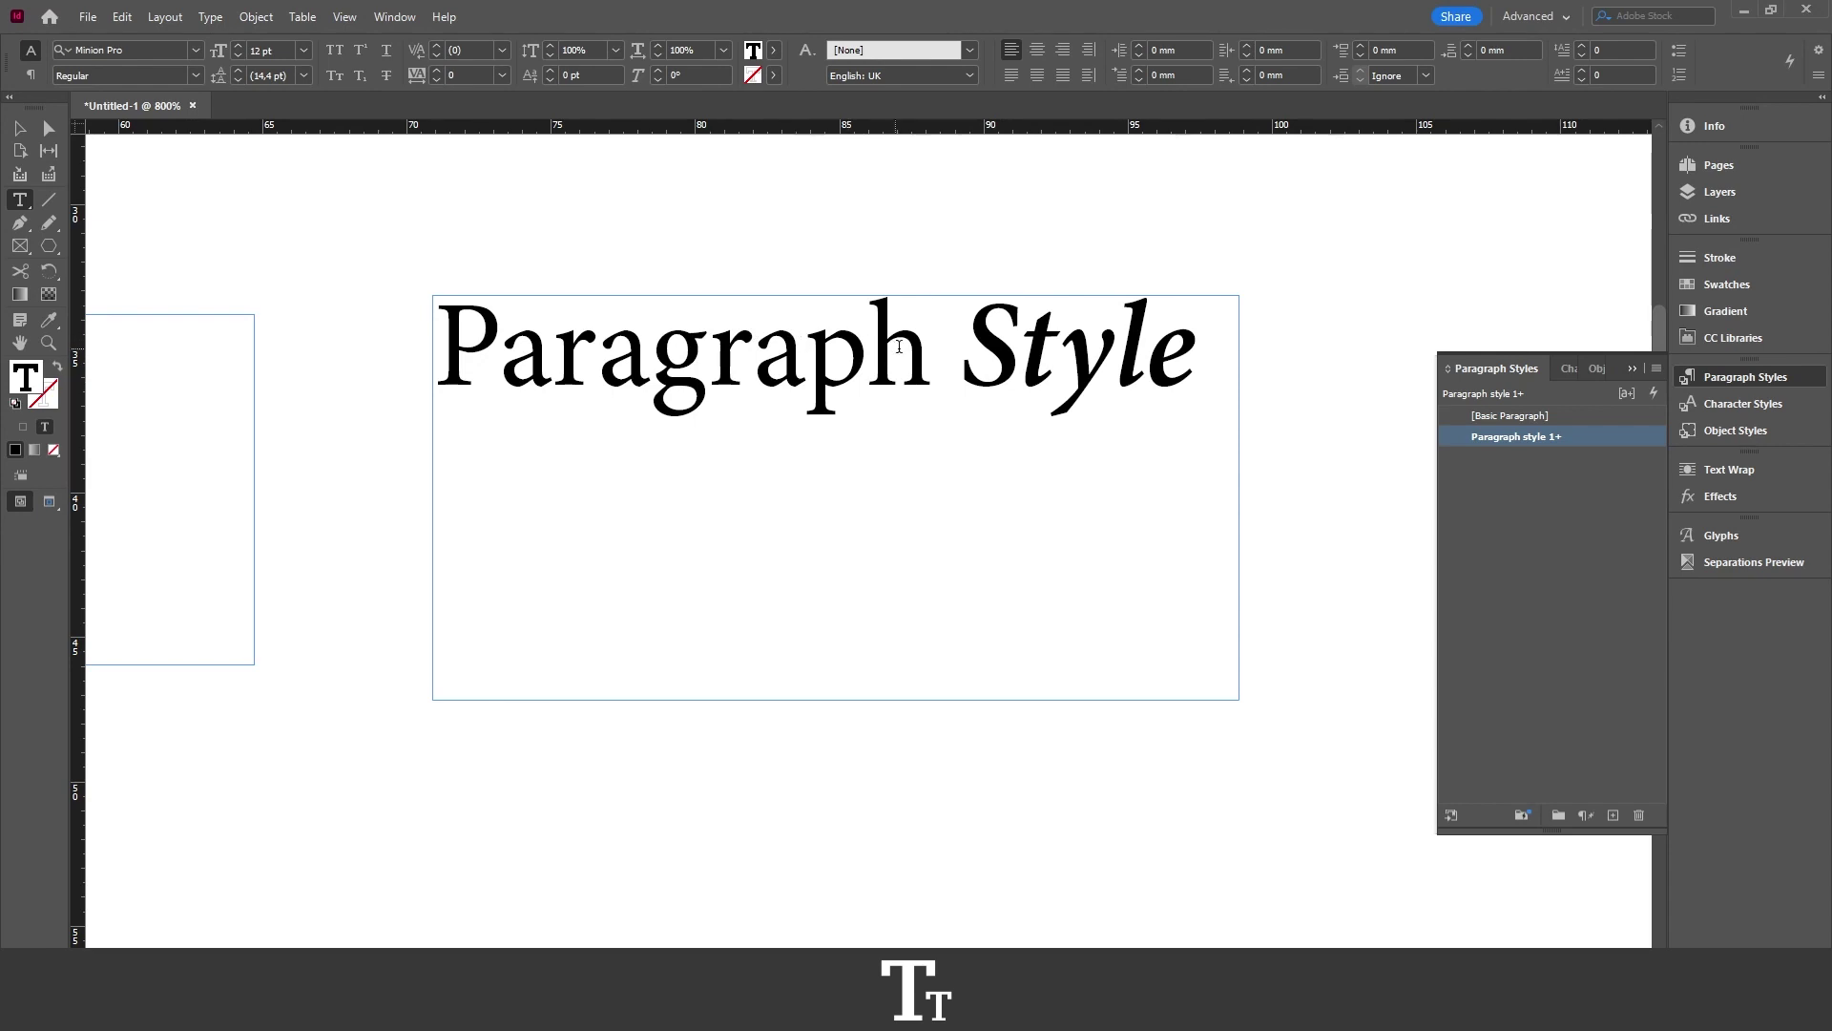
{"action": "left_click_drag", "start_coordinate": [932, 353], "coordinate": [435, 353]}
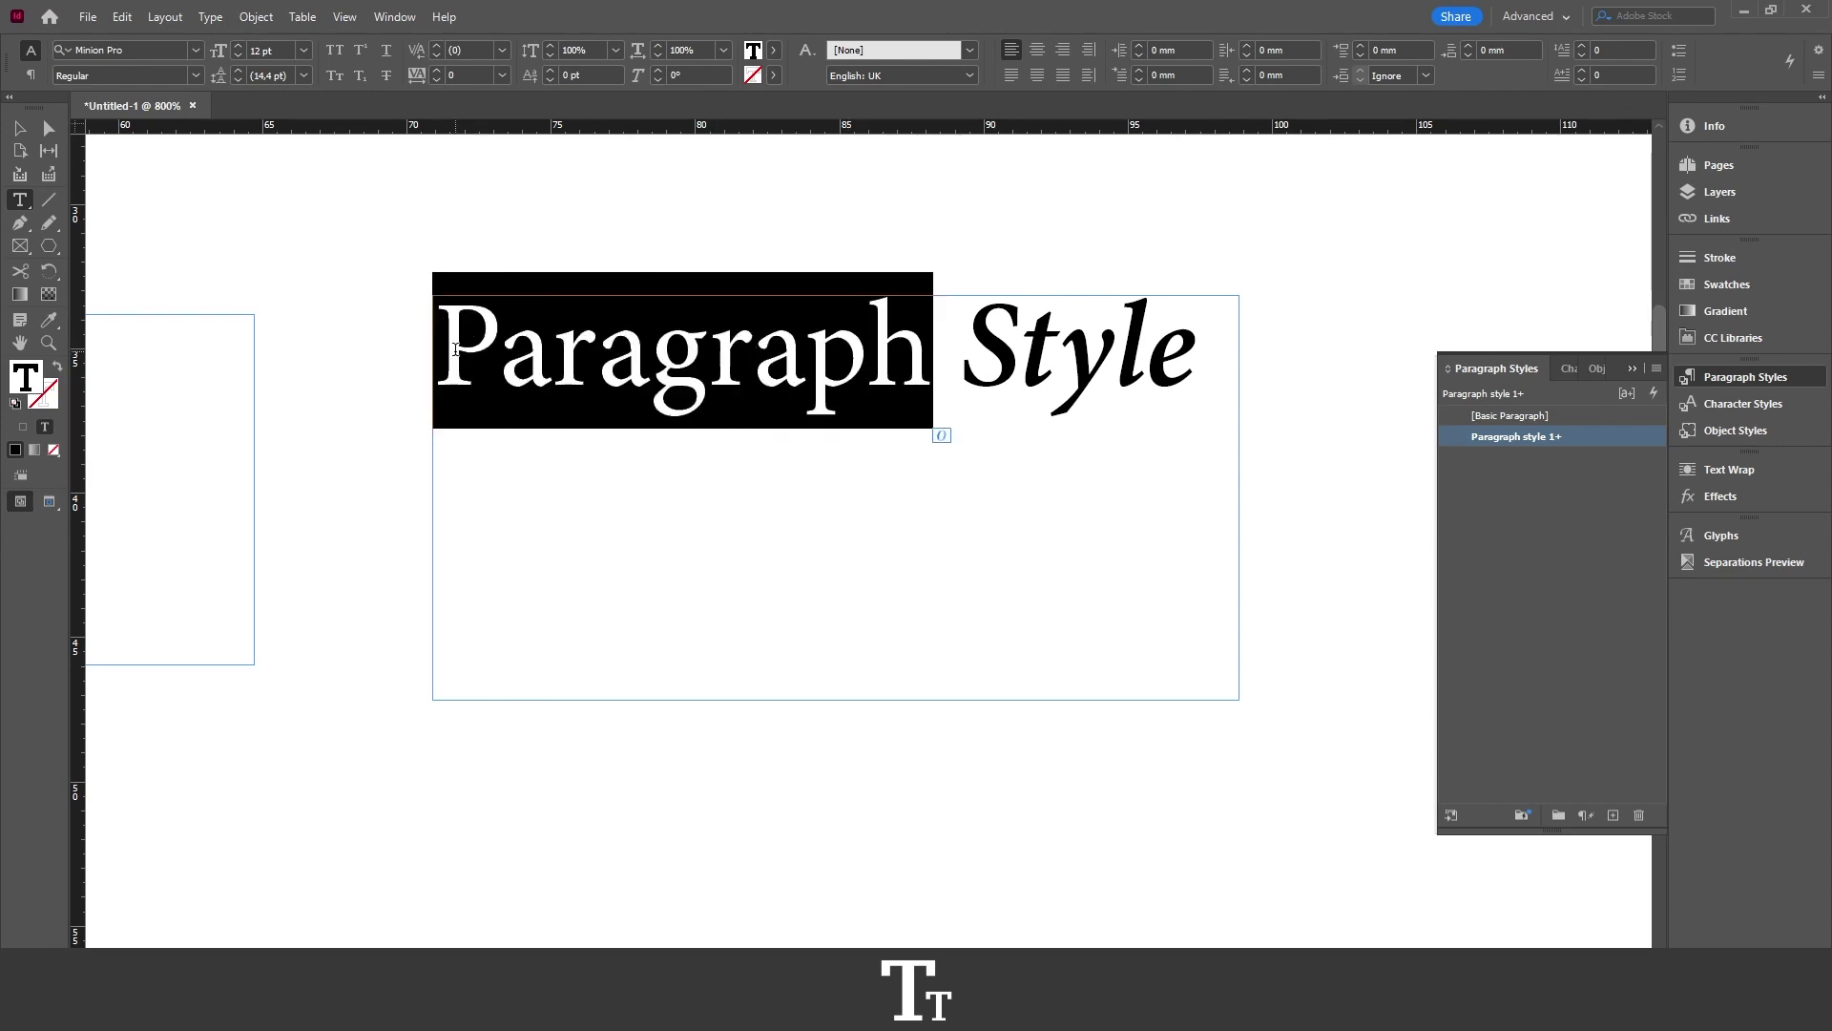
Show the Character Styles panel, which lists only [None], and open its options menu.
{"action": "left_click", "coordinate": [1739, 407]}
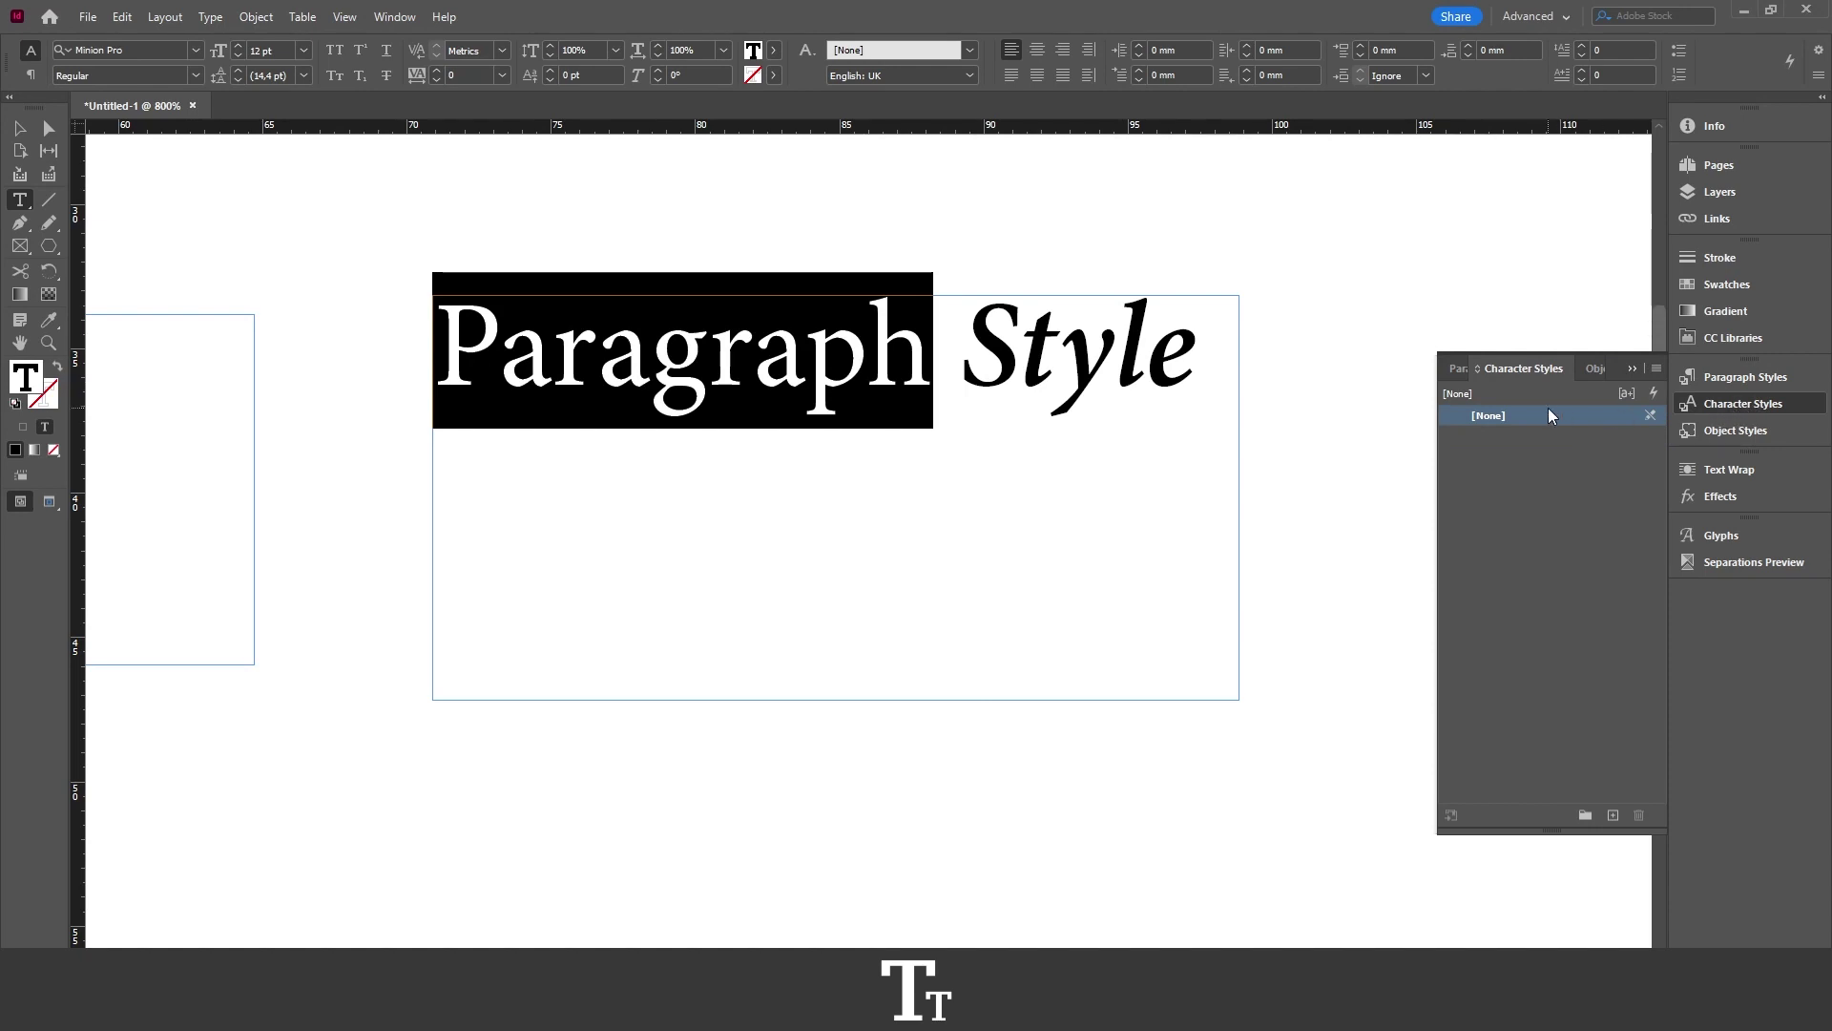
{"action": "left_click", "coordinate": [391, 19]}
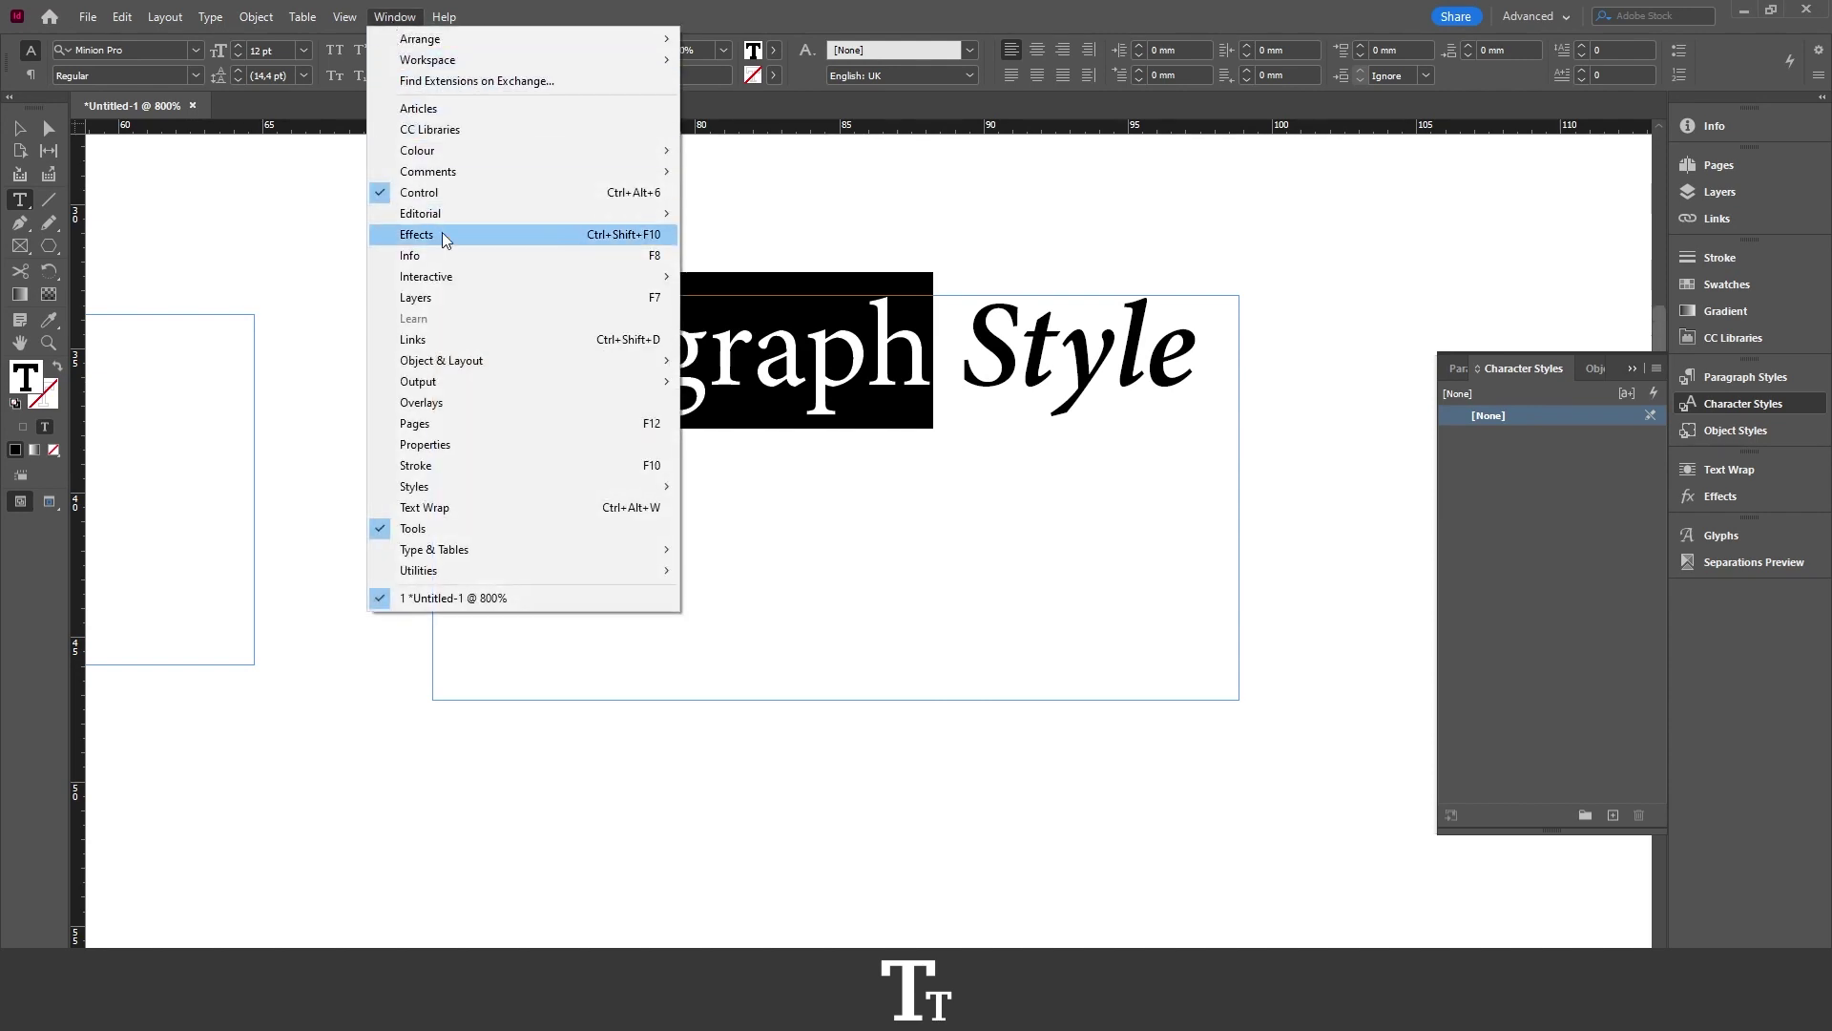
{"action": "mouse_move", "coordinate": [461, 486]}
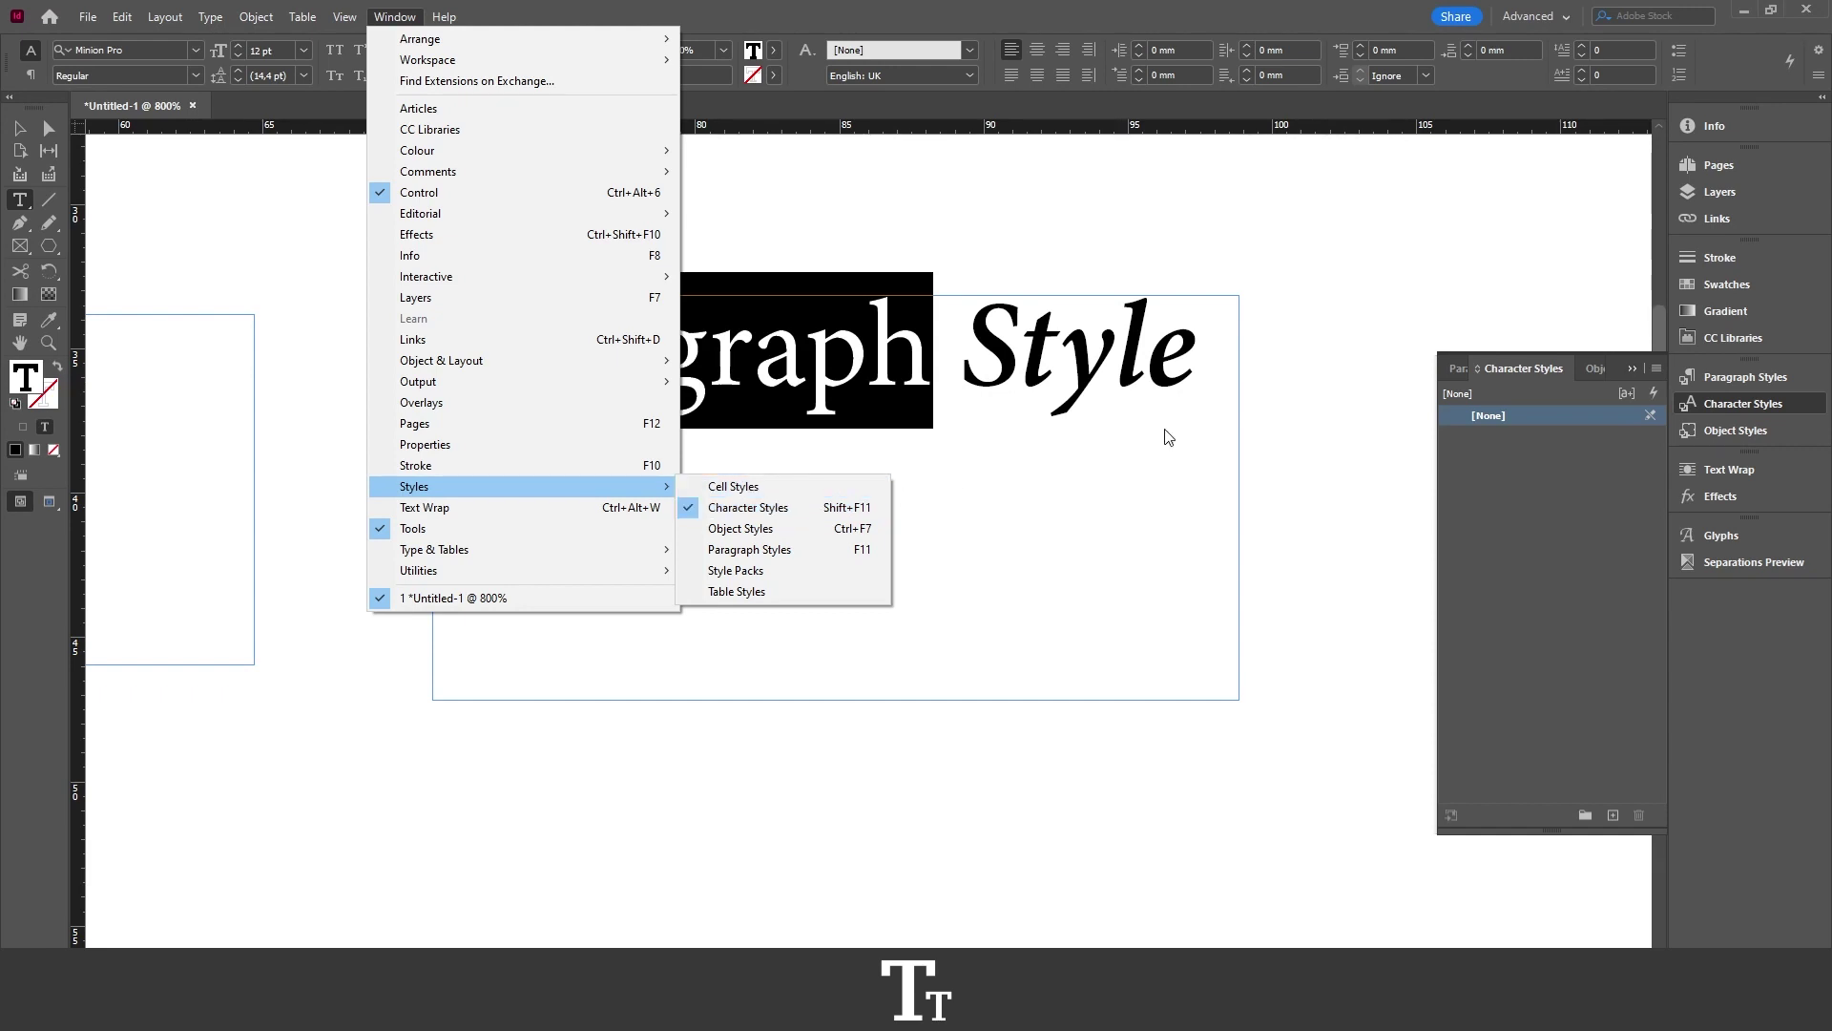
{"action": "left_click", "coordinate": [1510, 382]}
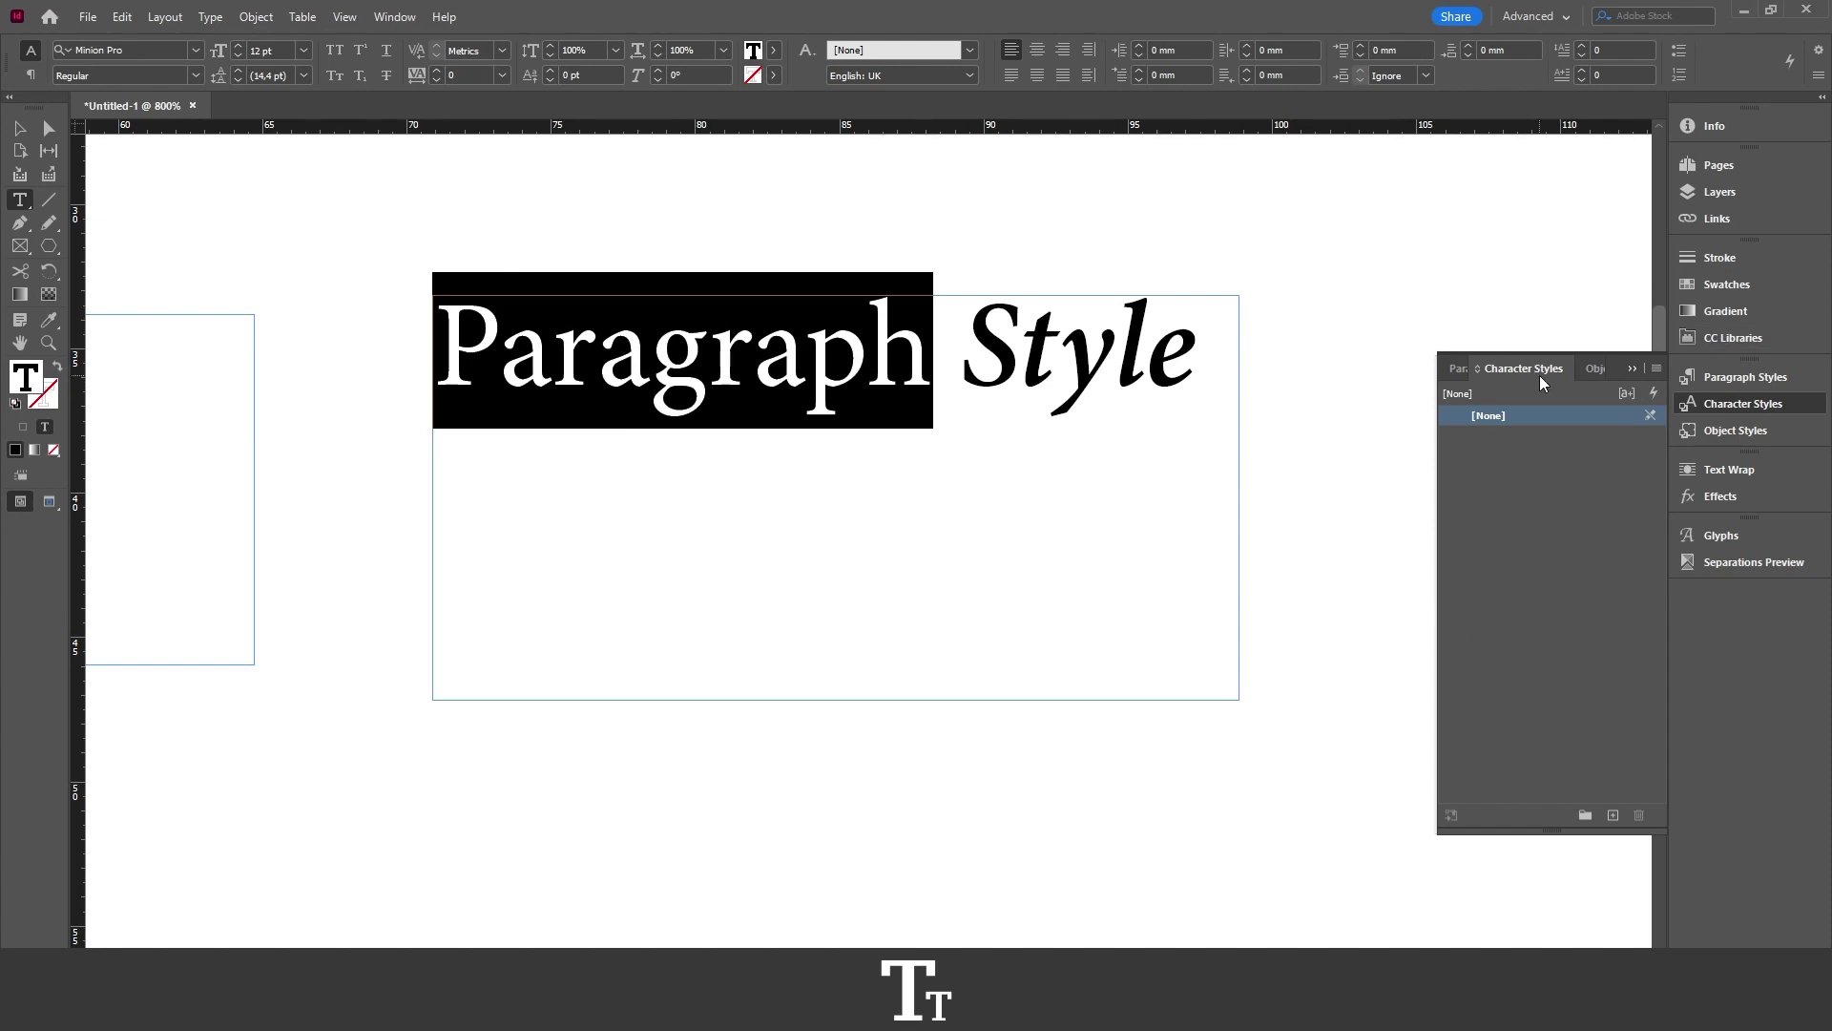
{"action": "left_click", "coordinate": [1657, 370]}
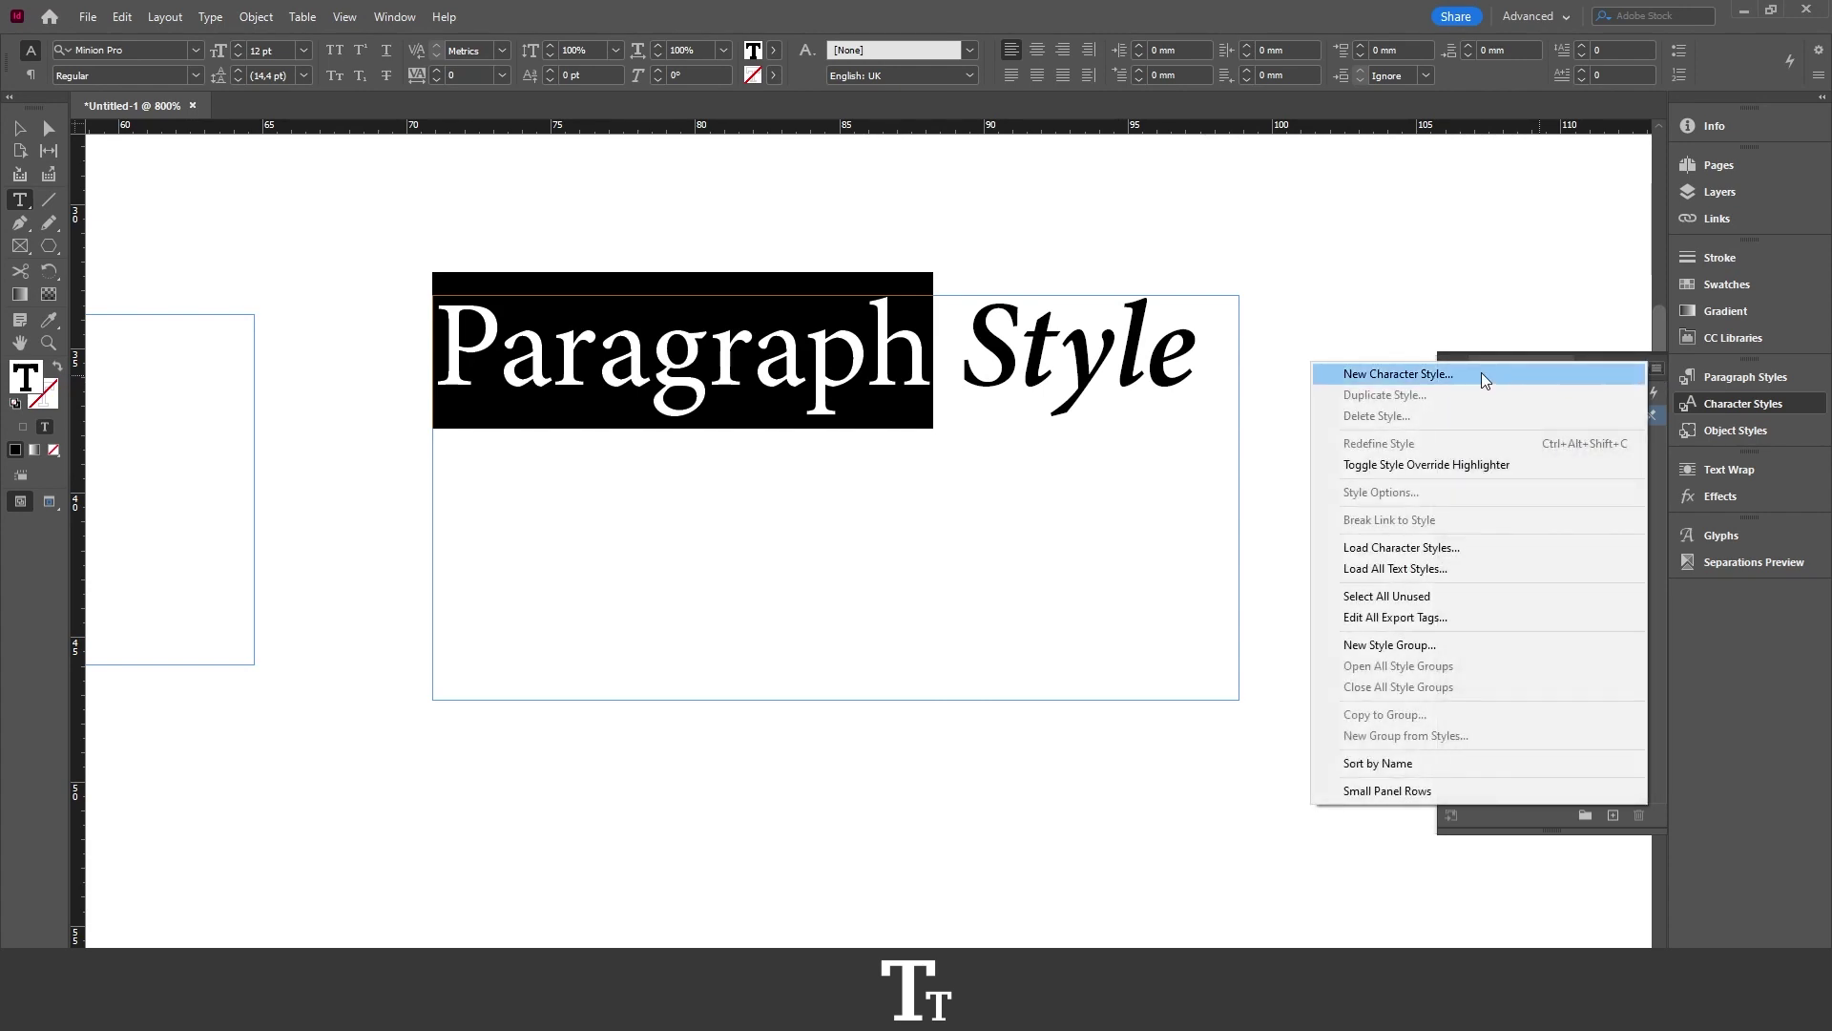
Create character style 'Character style examble' based on [None] and apply it to the selection.
{"action": "left_click", "coordinate": [1428, 378]}
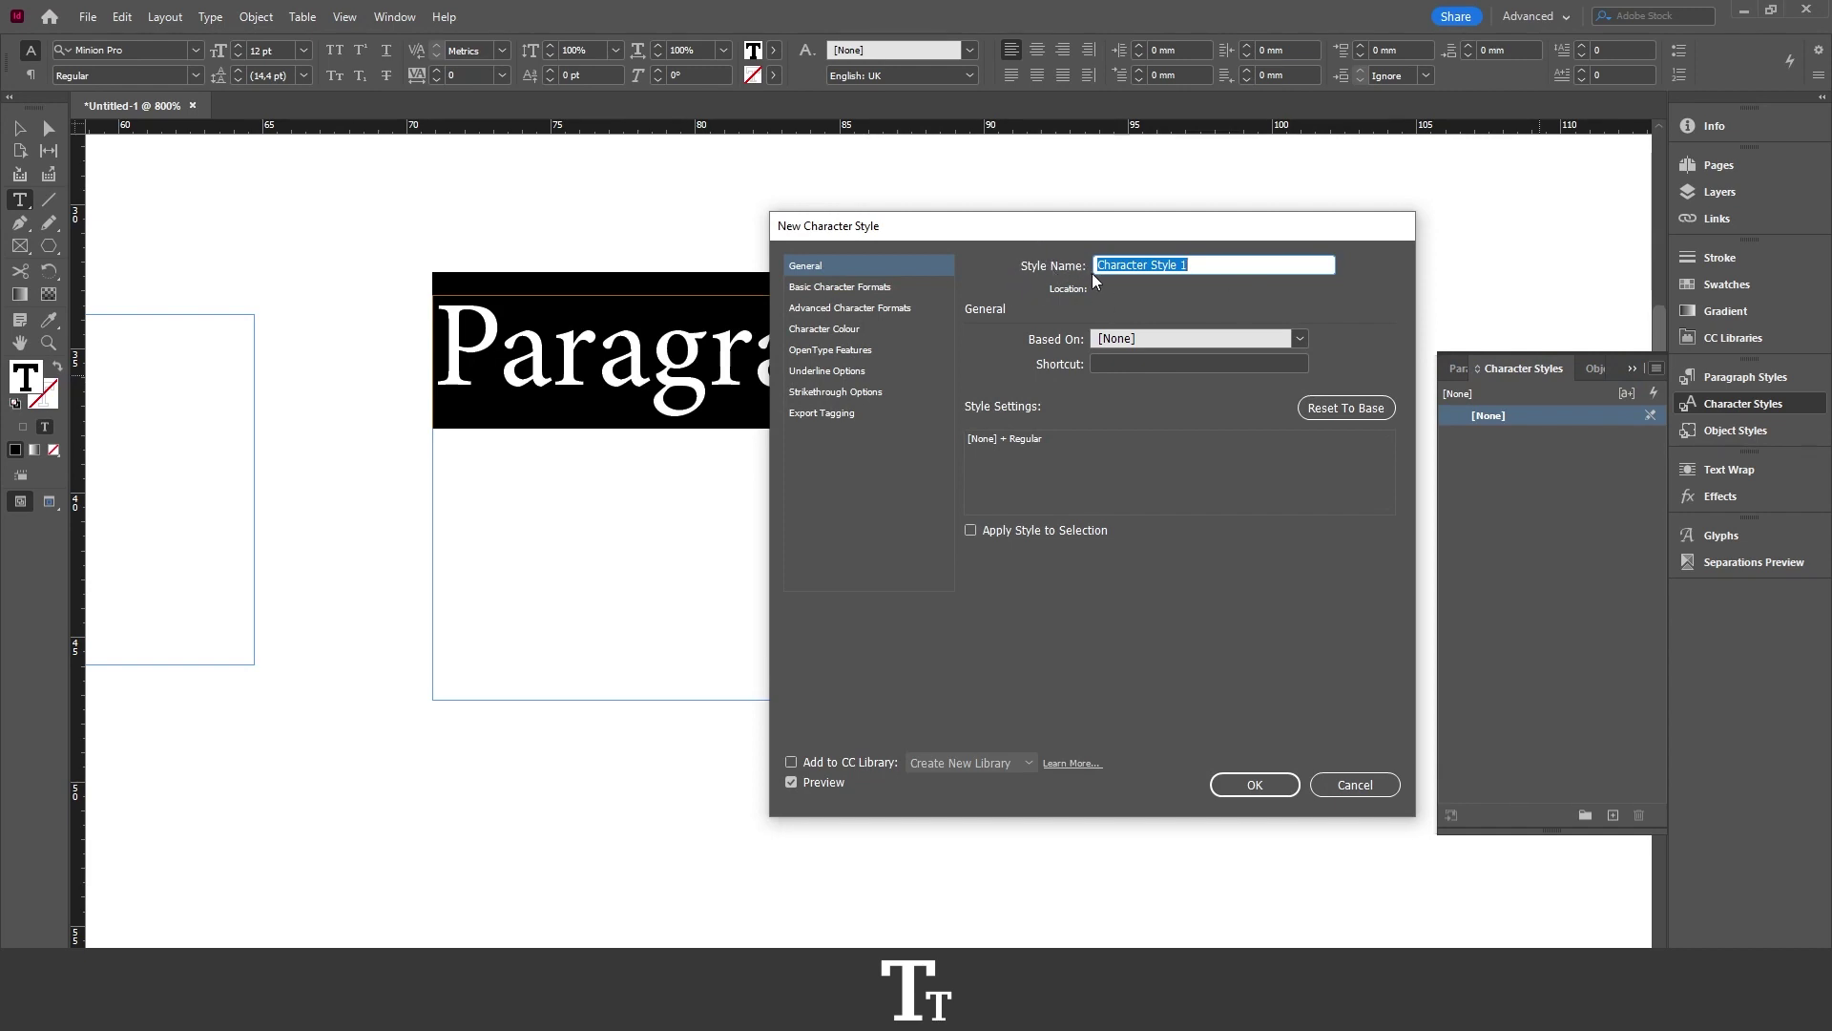
{"action": "key", "text": "BackSpace"}
{"action": "type", "text": "Character style examble"}
{"action": "left_click", "coordinate": [1115, 345]}
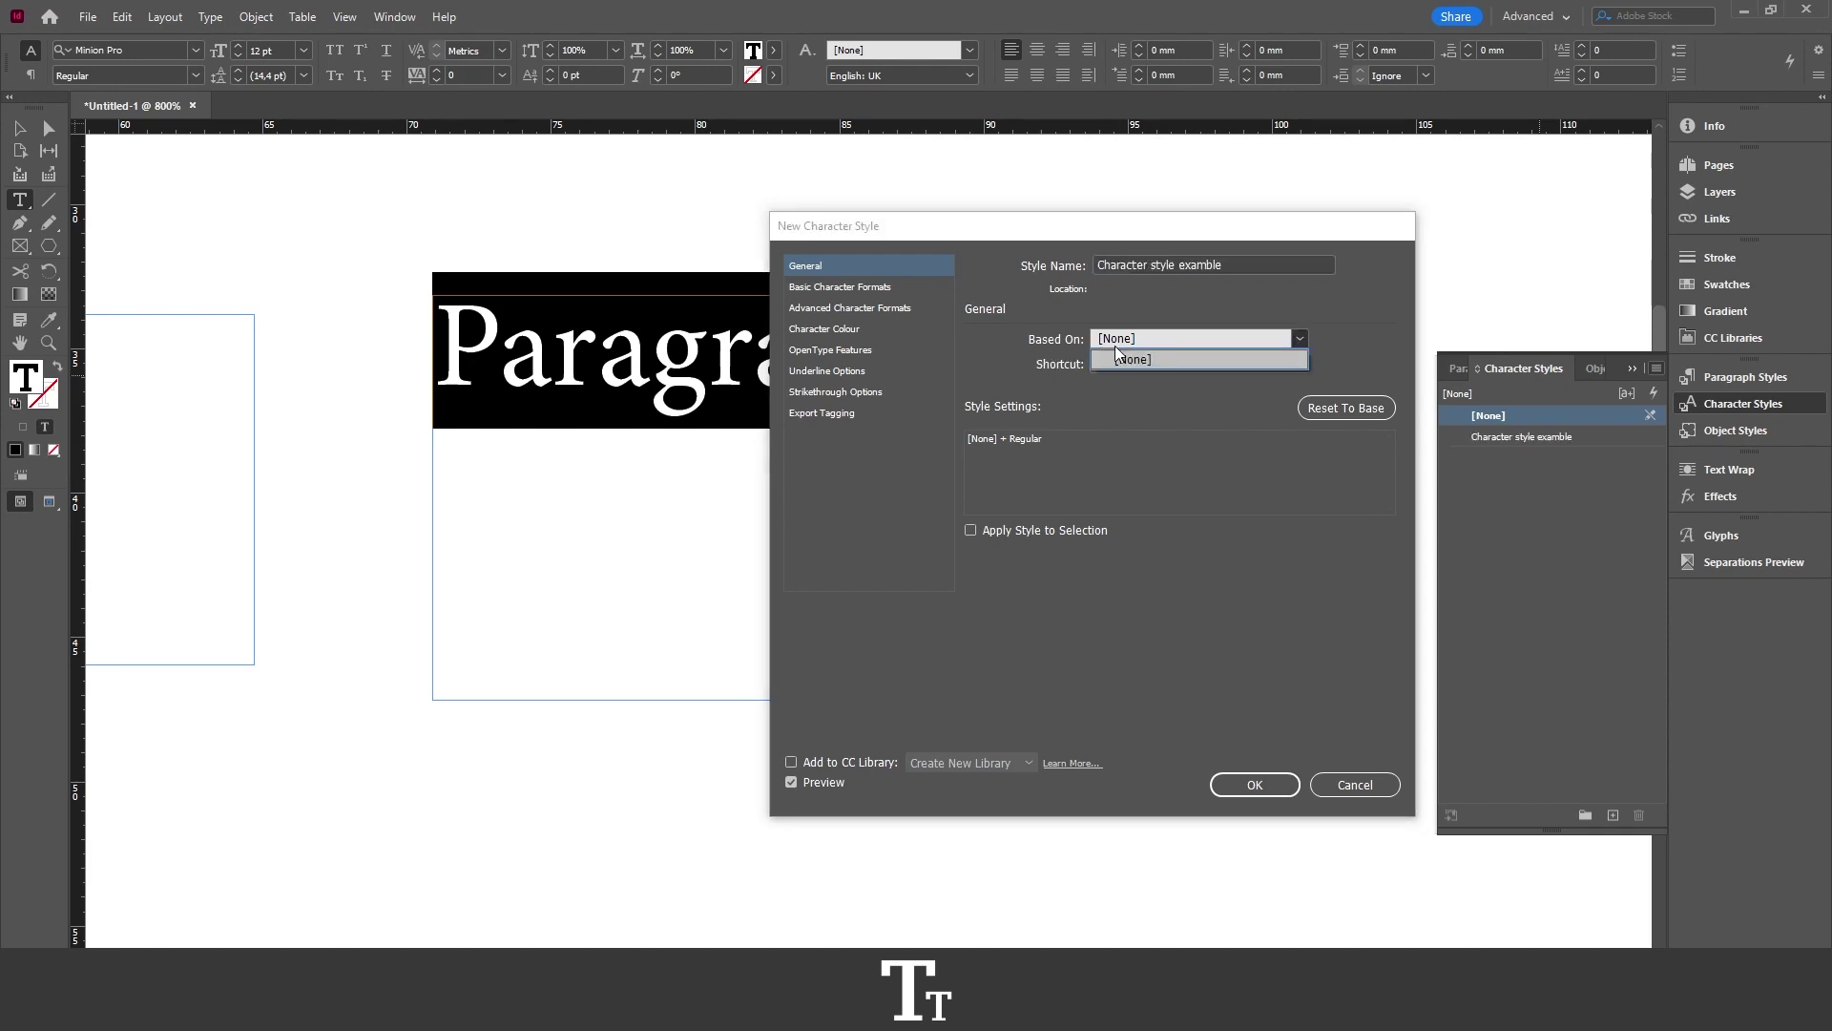
{"action": "left_click", "coordinate": [1118, 345]}
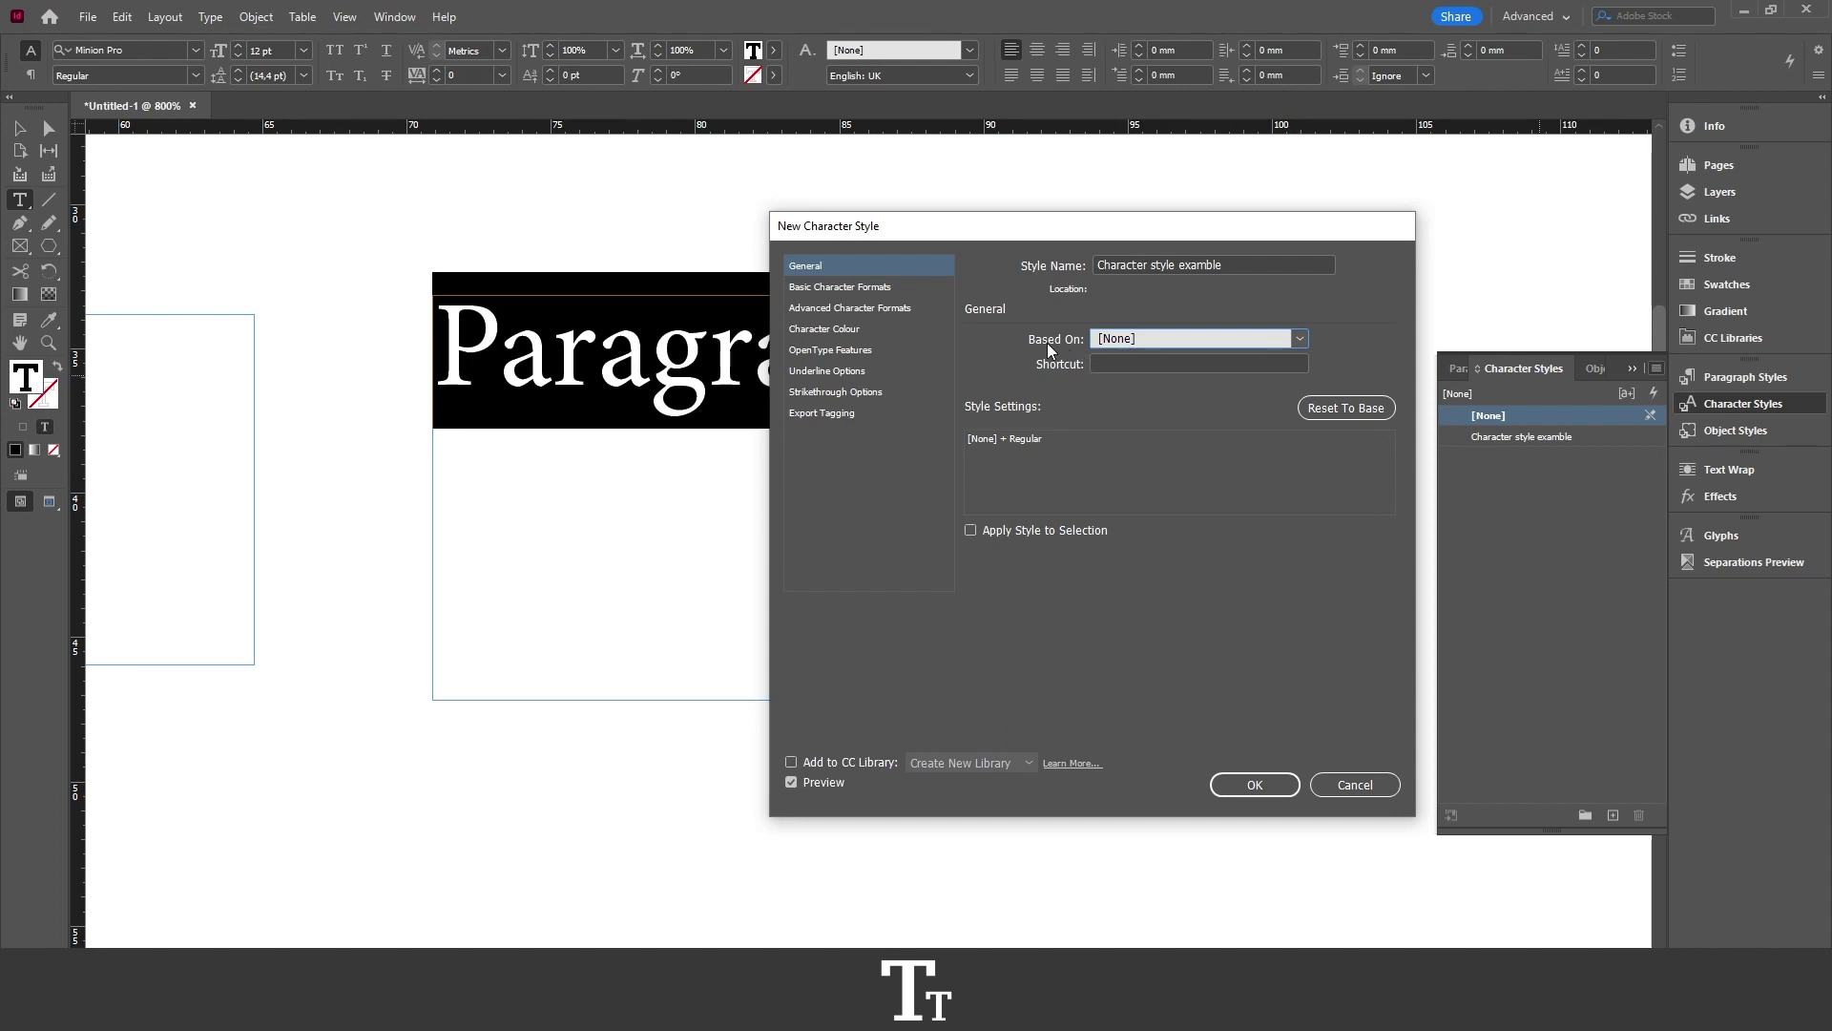
{"action": "left_click", "coordinate": [1105, 364]}
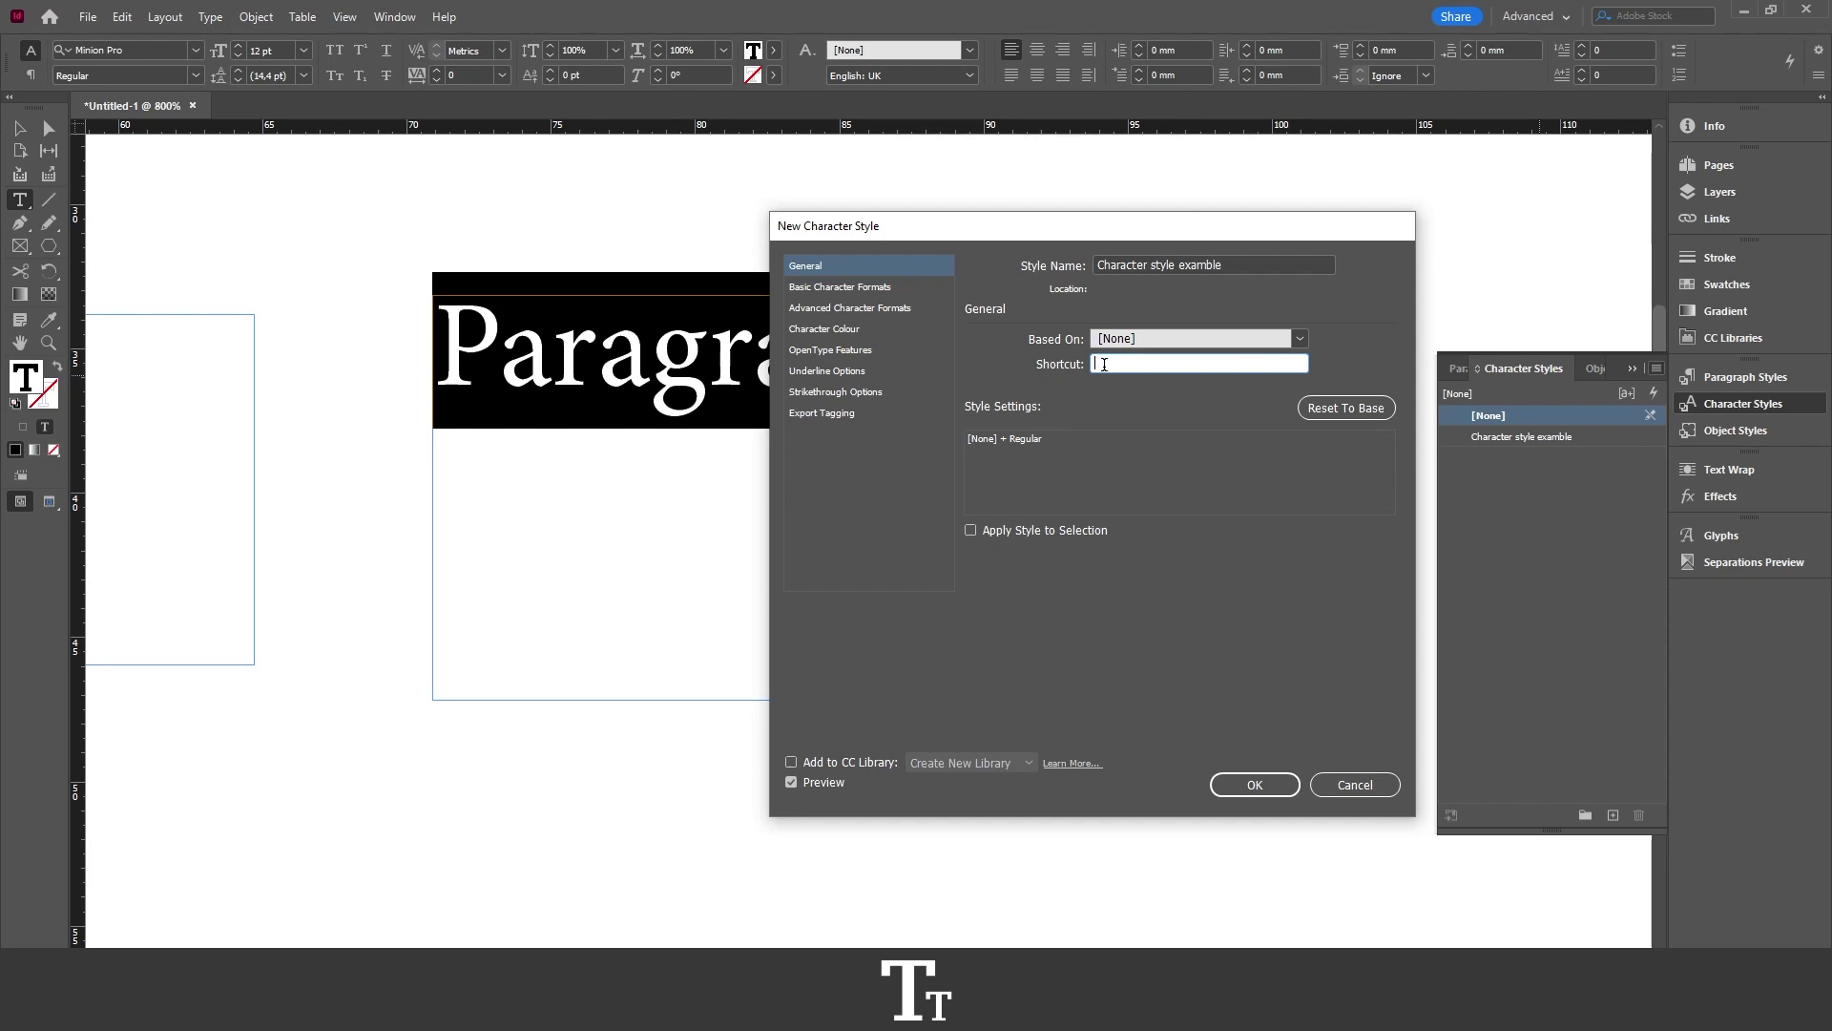
{"action": "left_click", "coordinate": [992, 530]}
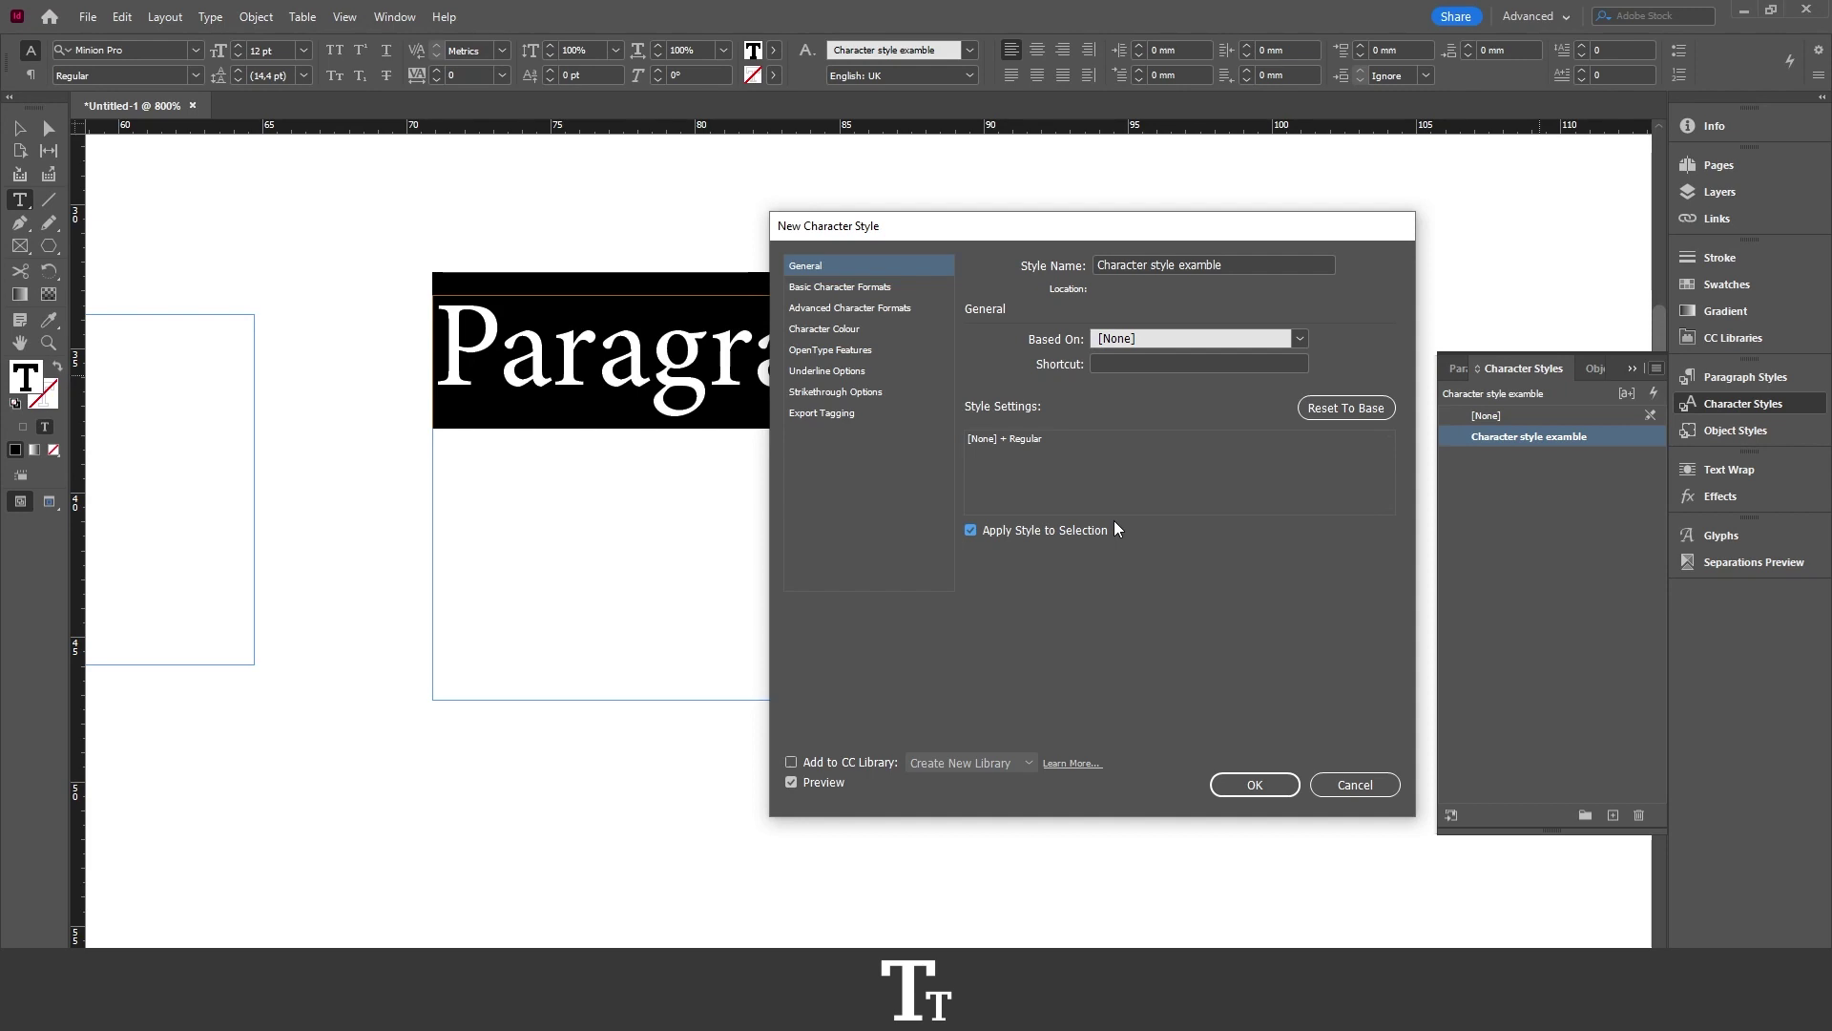
{"action": "left_click", "coordinate": [1250, 785]}
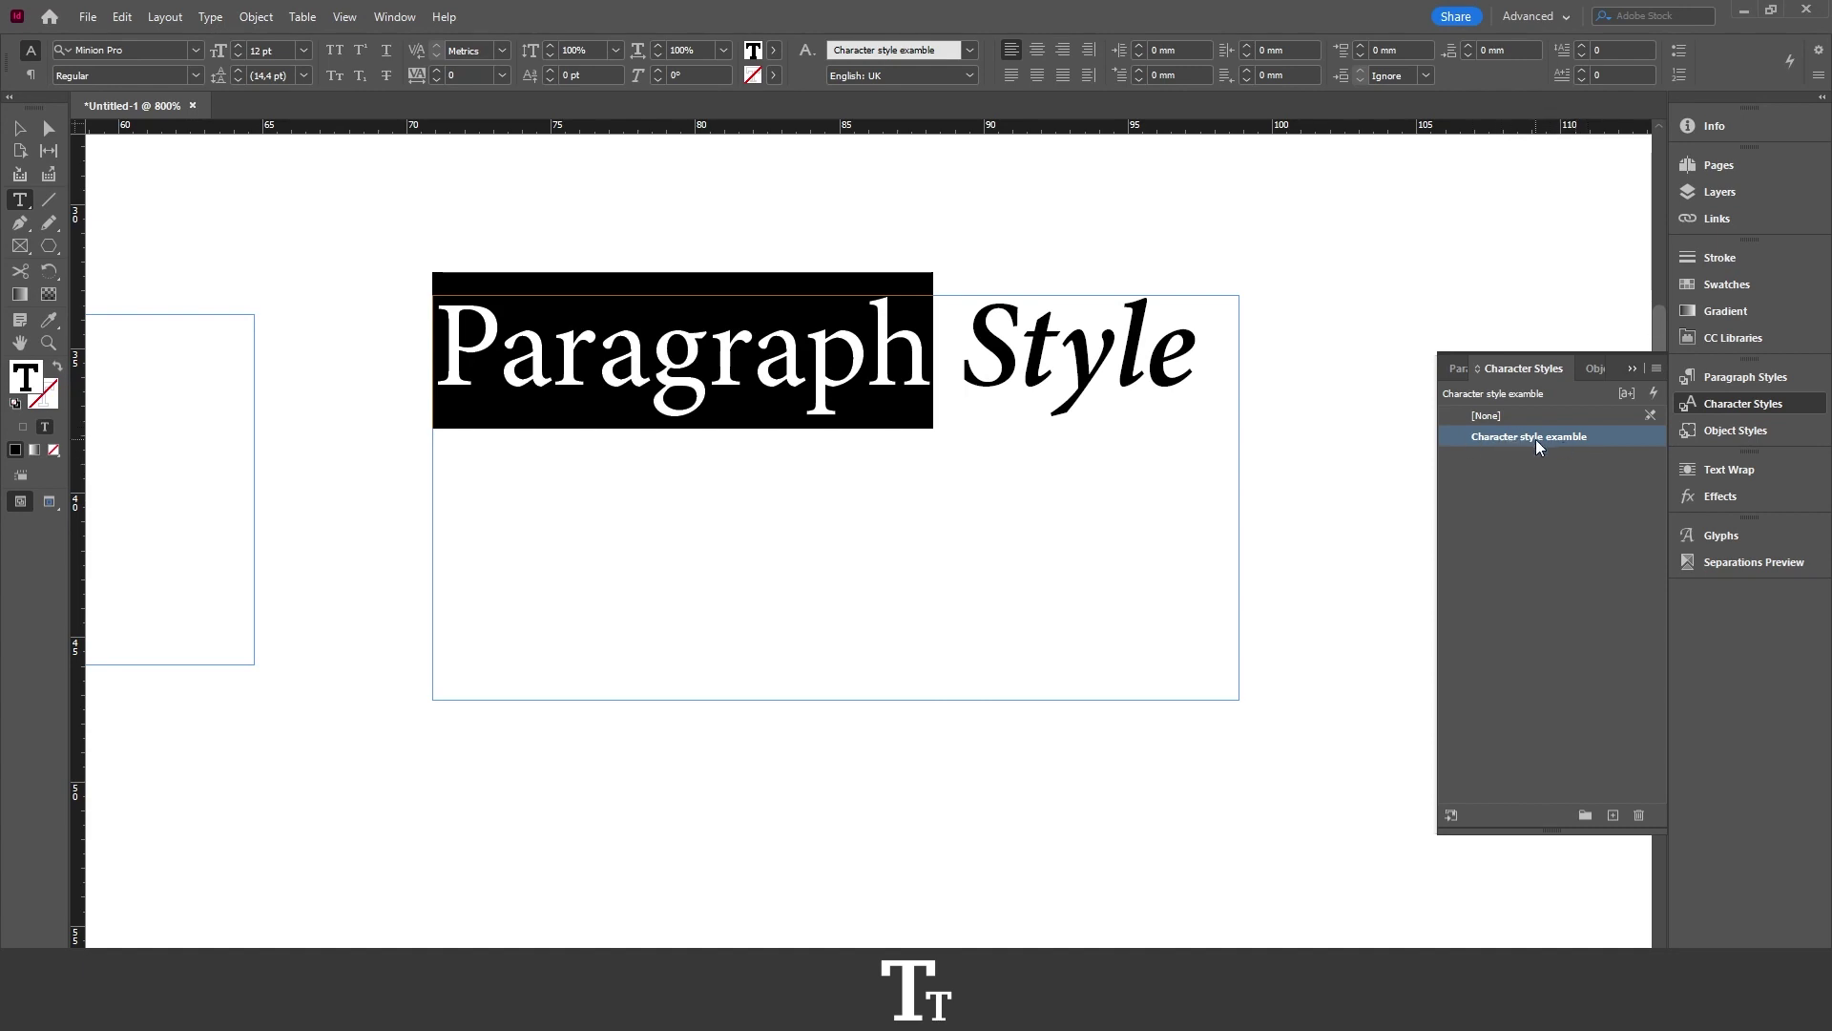
Clear and reapply 'Character style examble' on the word 'Paragraph'.
{"action": "left_click", "coordinate": [1498, 416]}
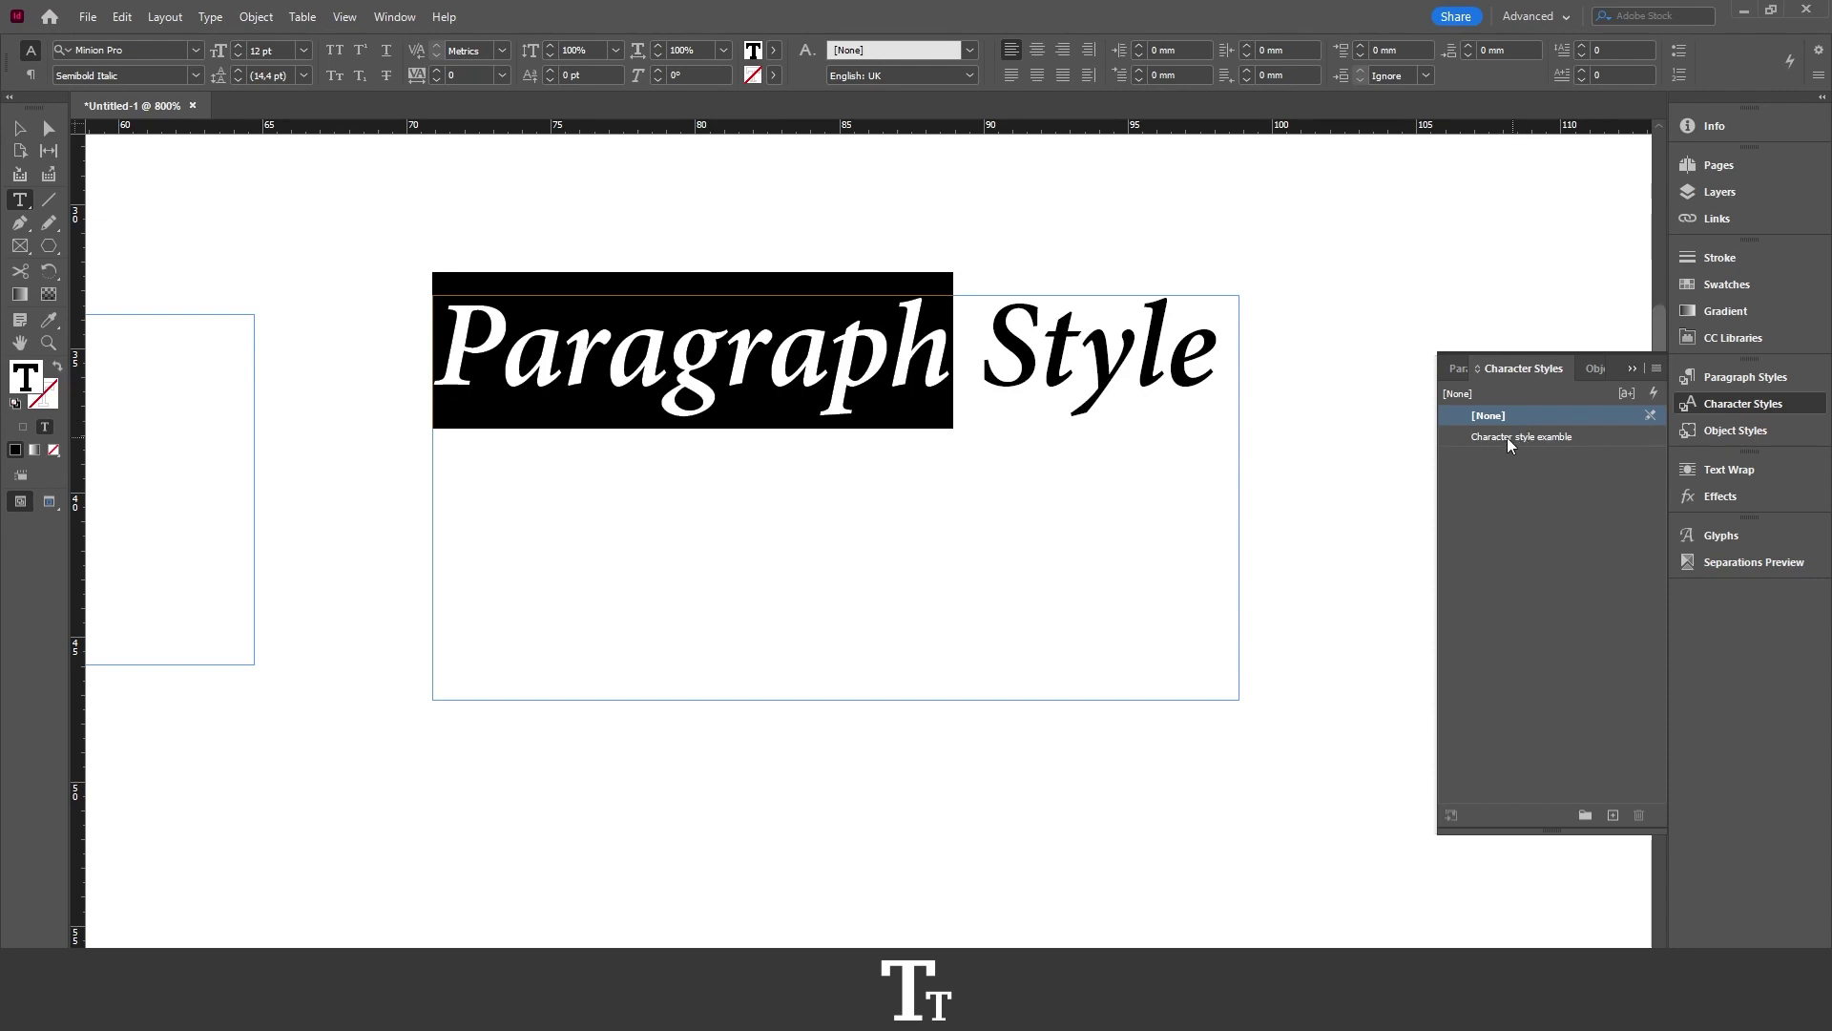
{"action": "left_click", "coordinate": [1555, 437]}
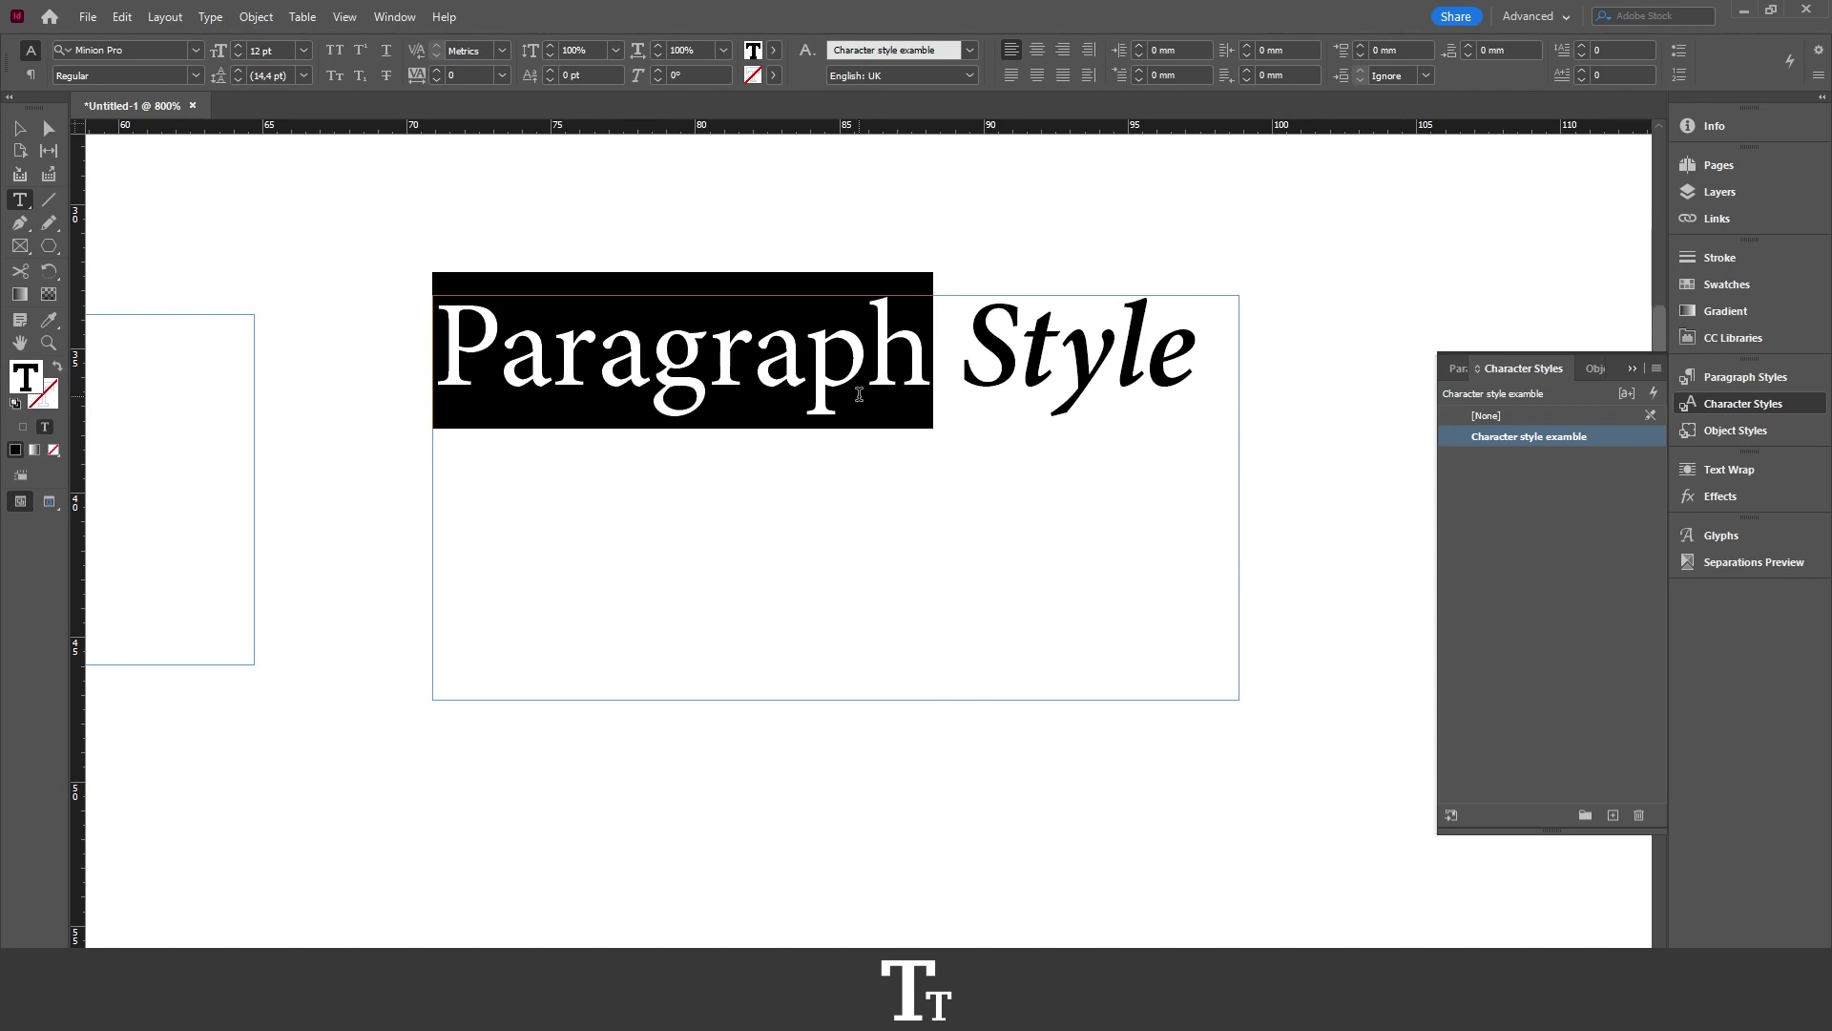
Give 'Character style examble' a 9 pt size in Basic Character Formats.
{"action": "double_click", "coordinate": [1591, 441]}
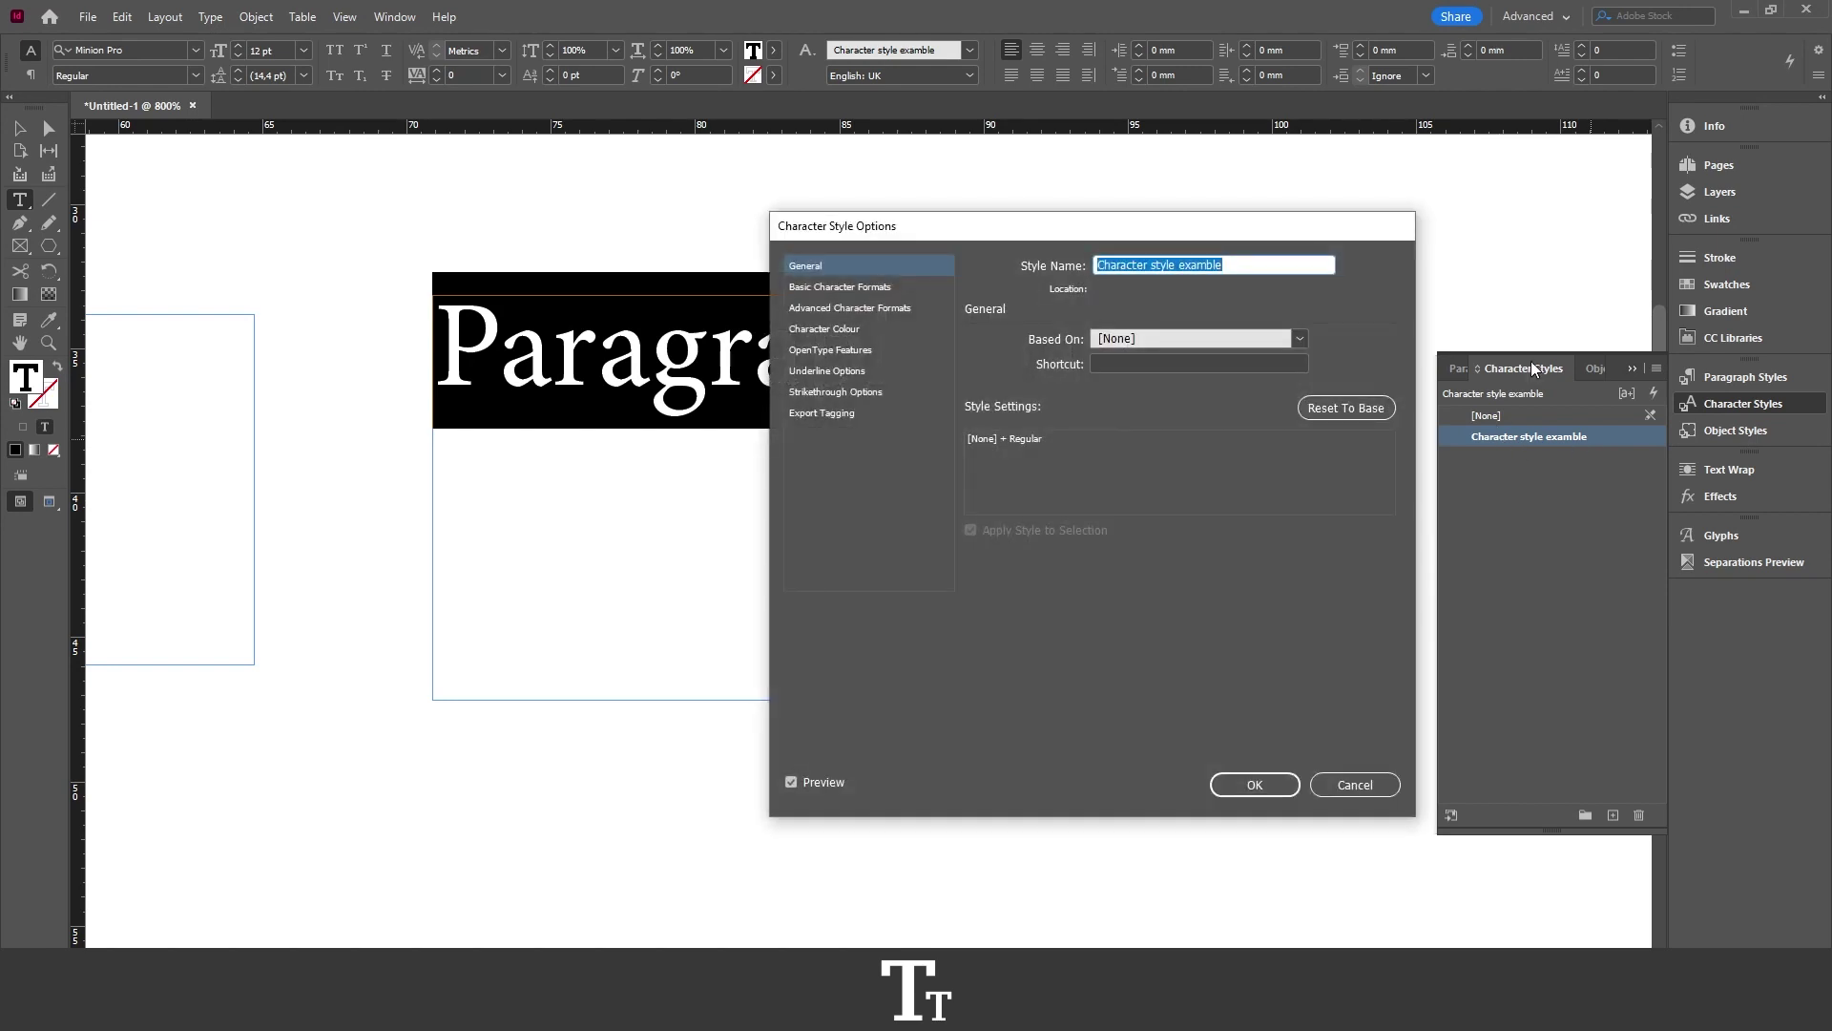
{"action": "left_click_drag", "start_coordinate": [924, 227], "coordinate": [1120, 154]}
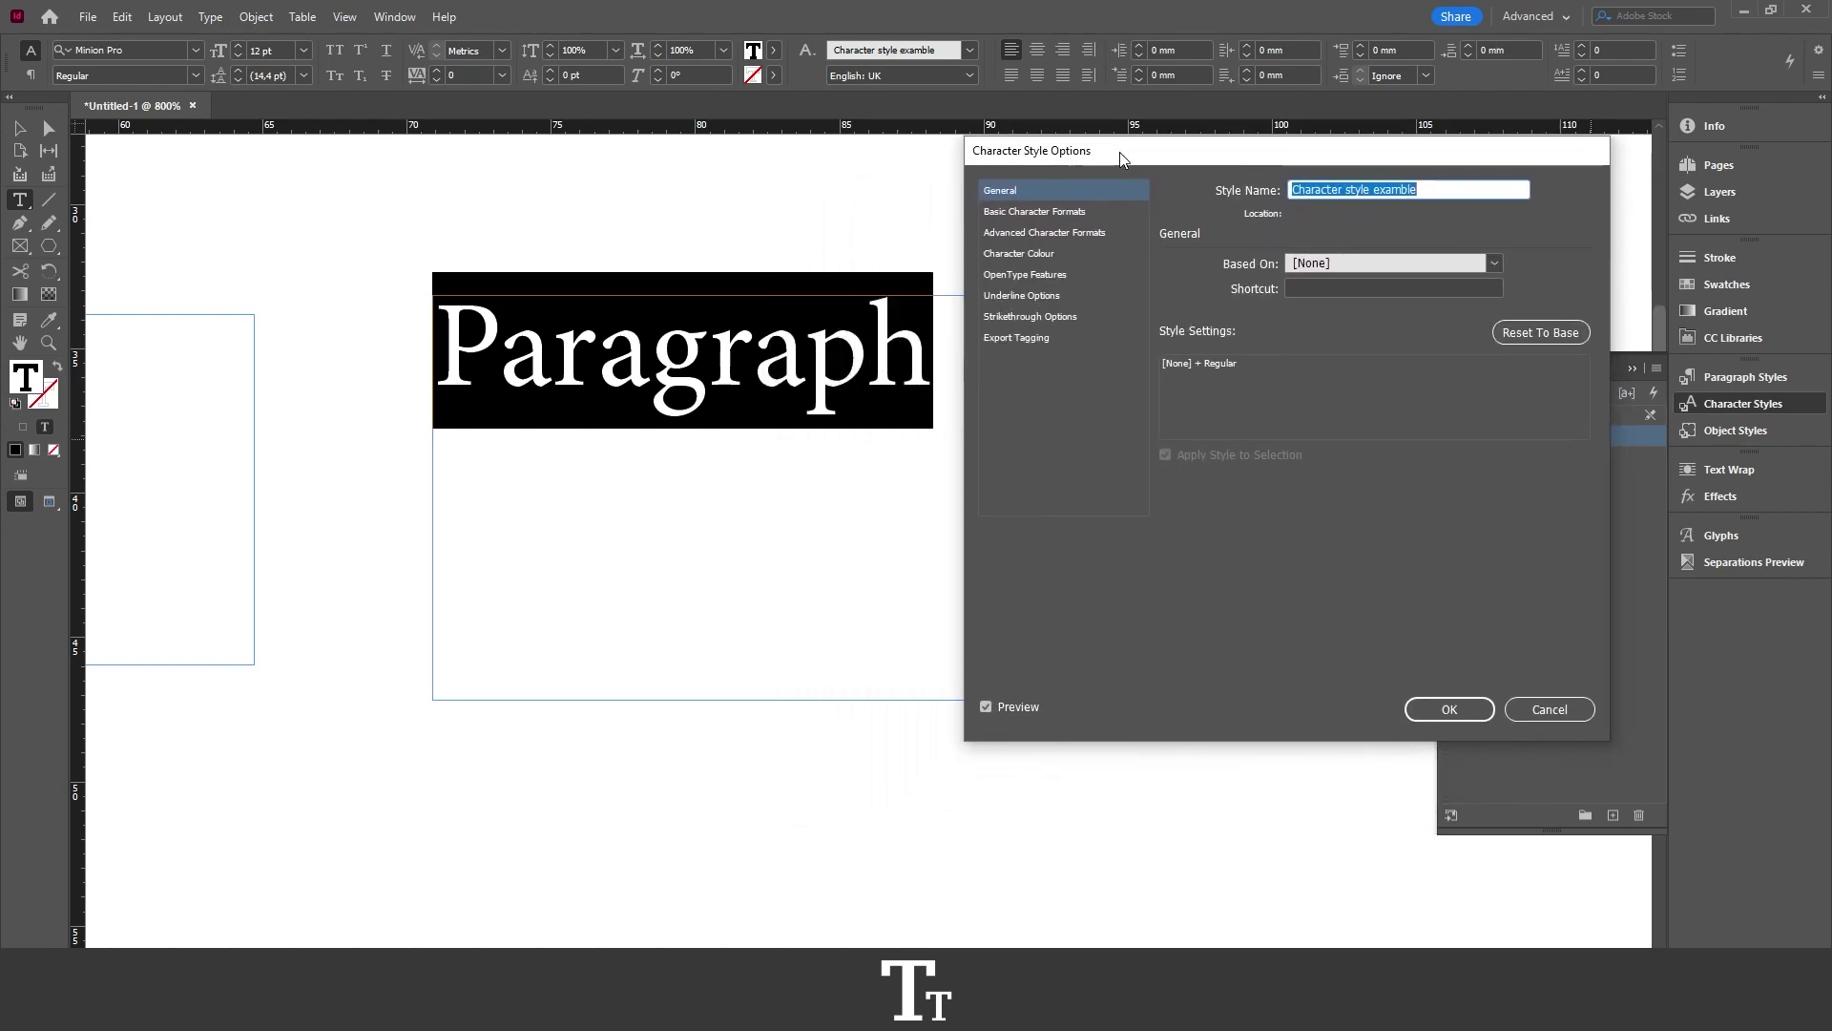
{"action": "left_click", "coordinate": [1065, 216]}
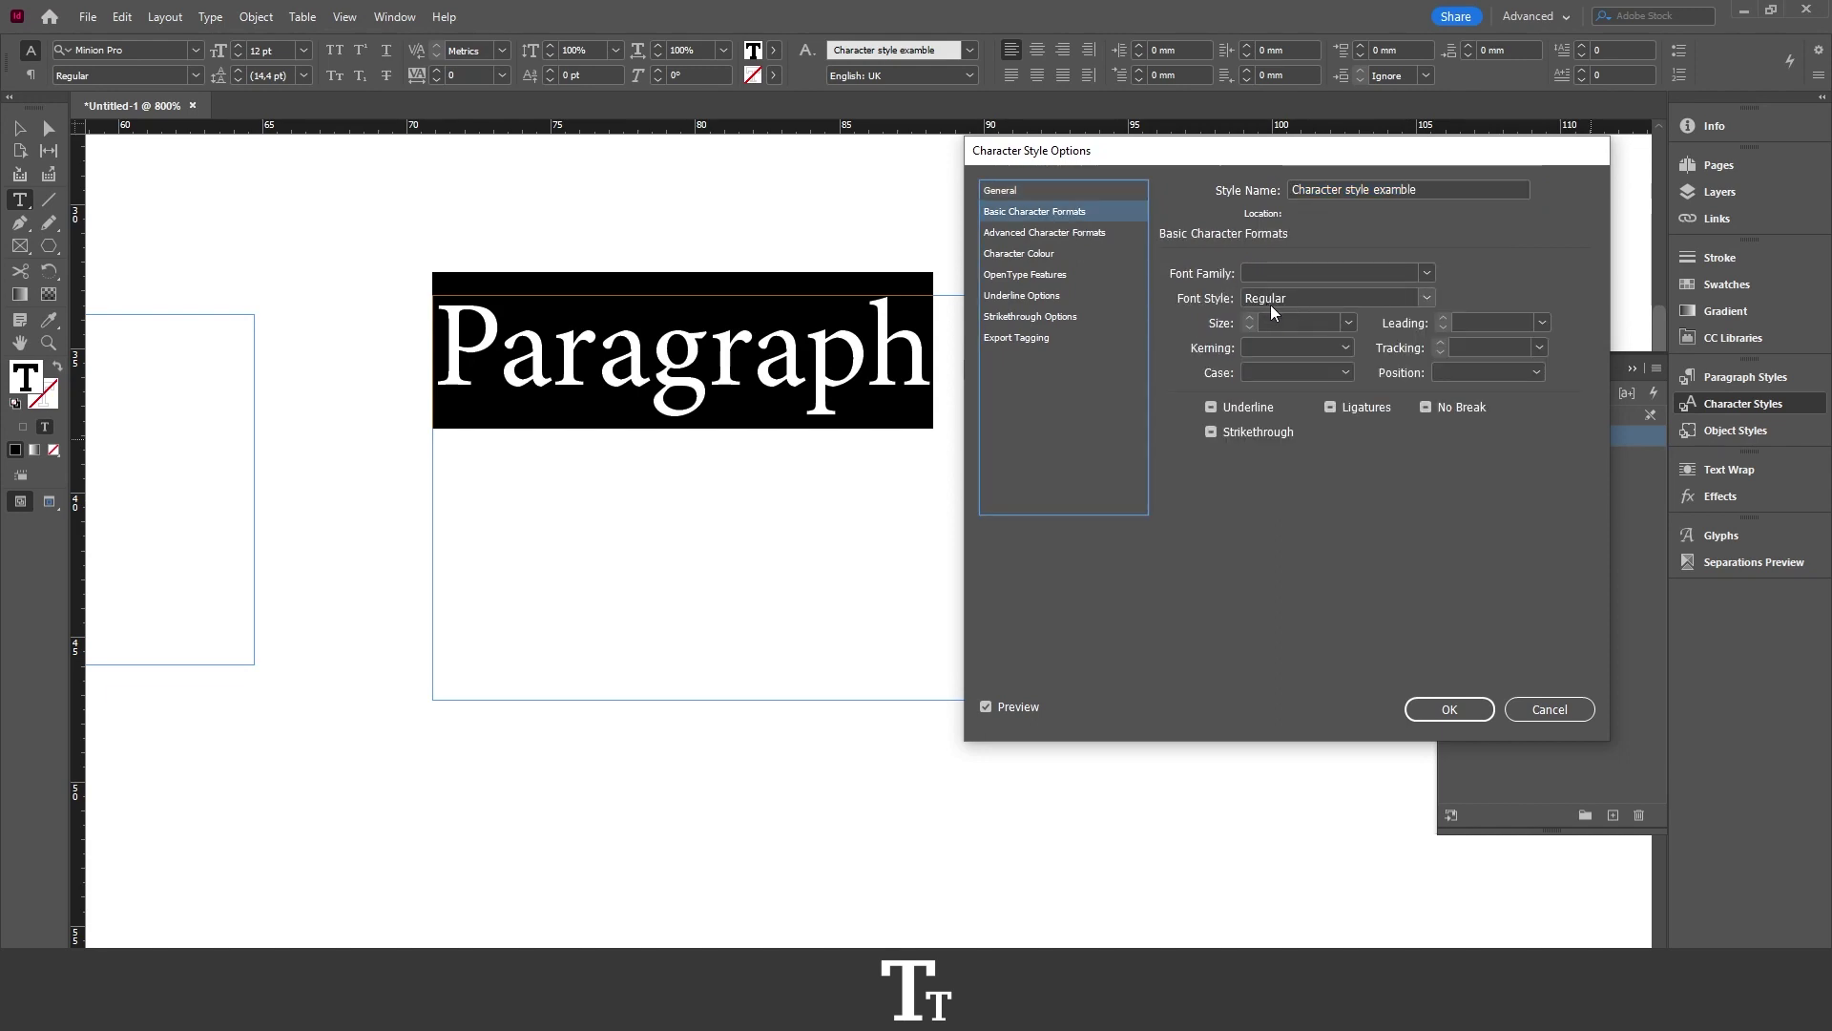
{"action": "left_click", "coordinate": [1346, 323]}
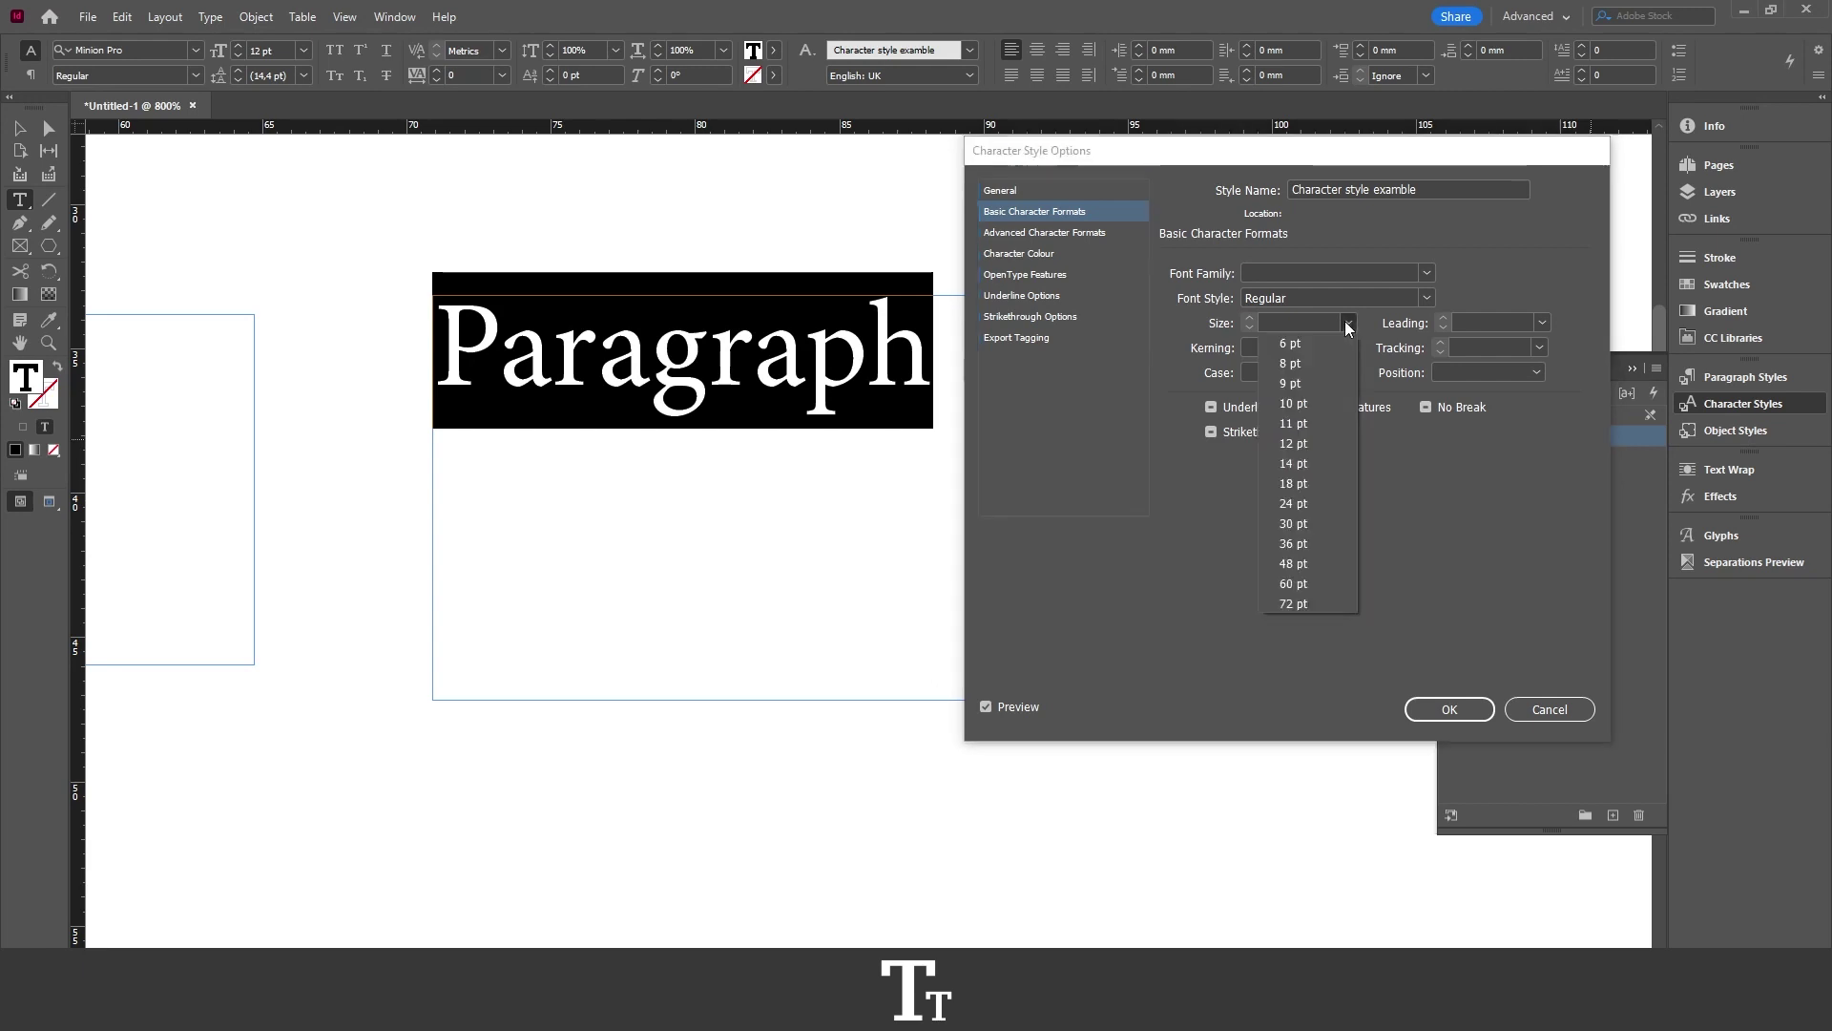
{"action": "left_click", "coordinate": [1294, 382]}
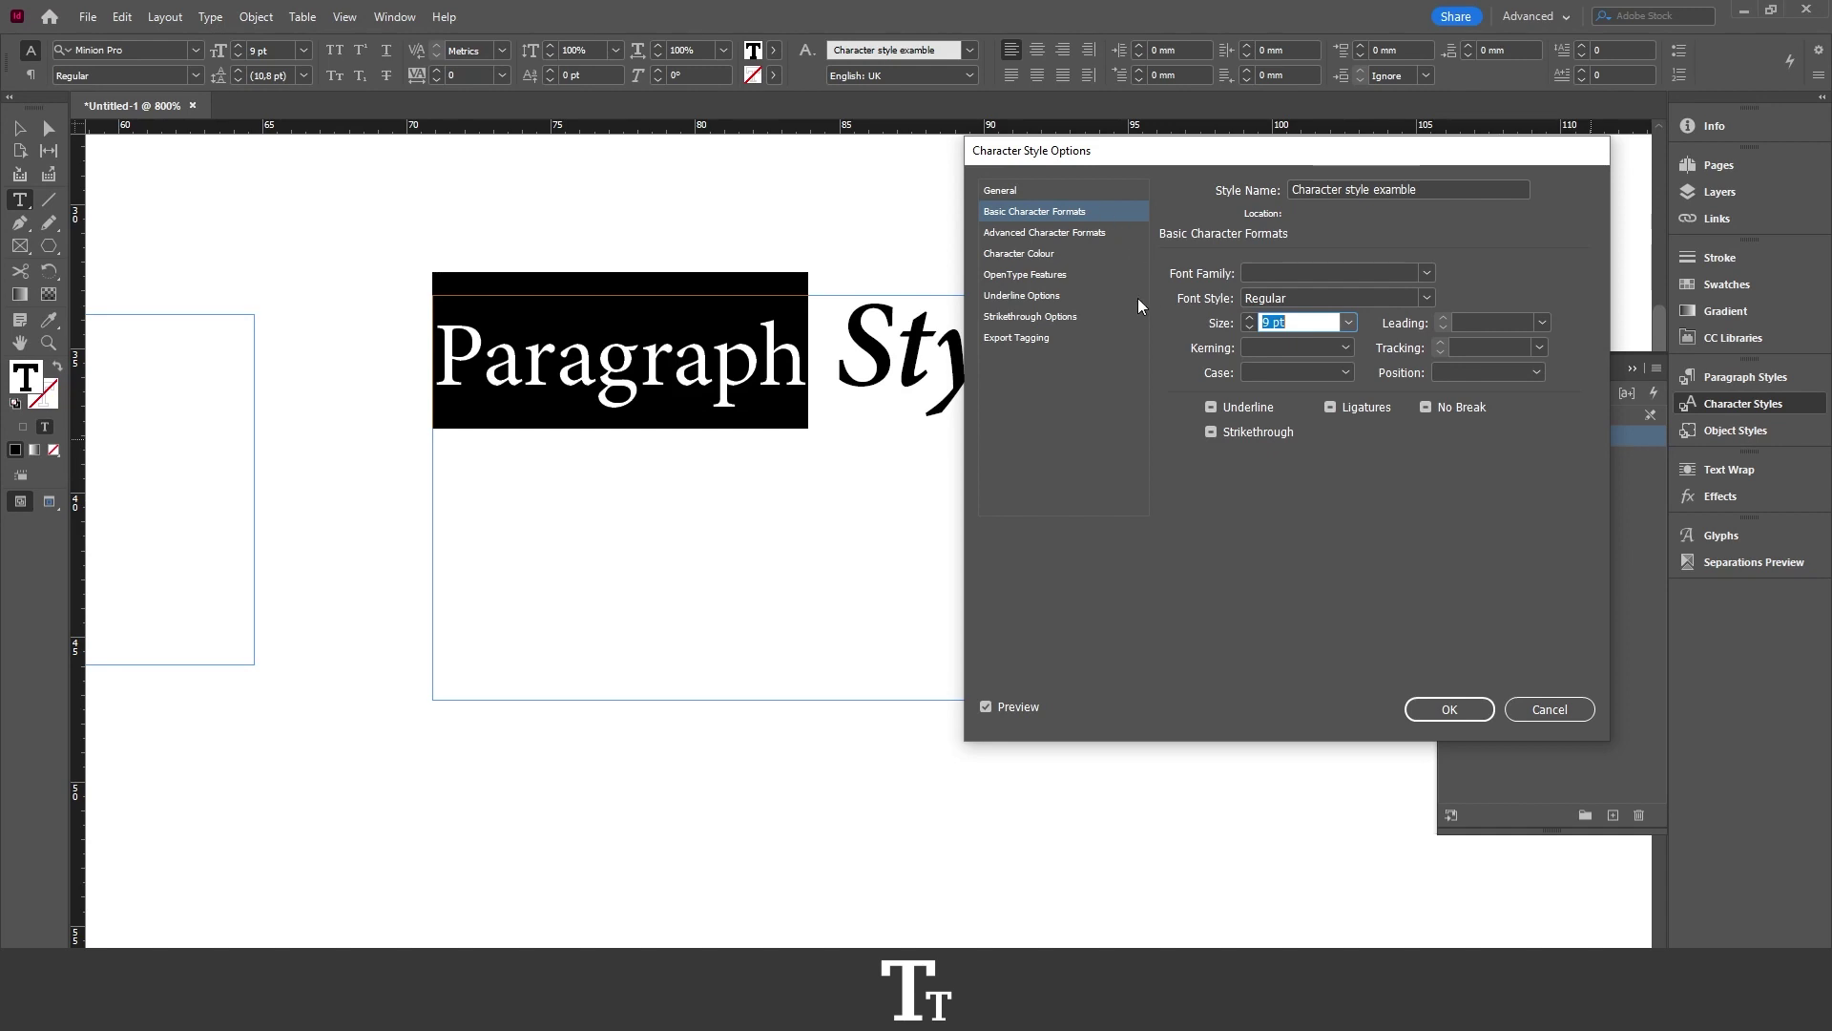
{"action": "left_click", "coordinate": [1447, 714]}
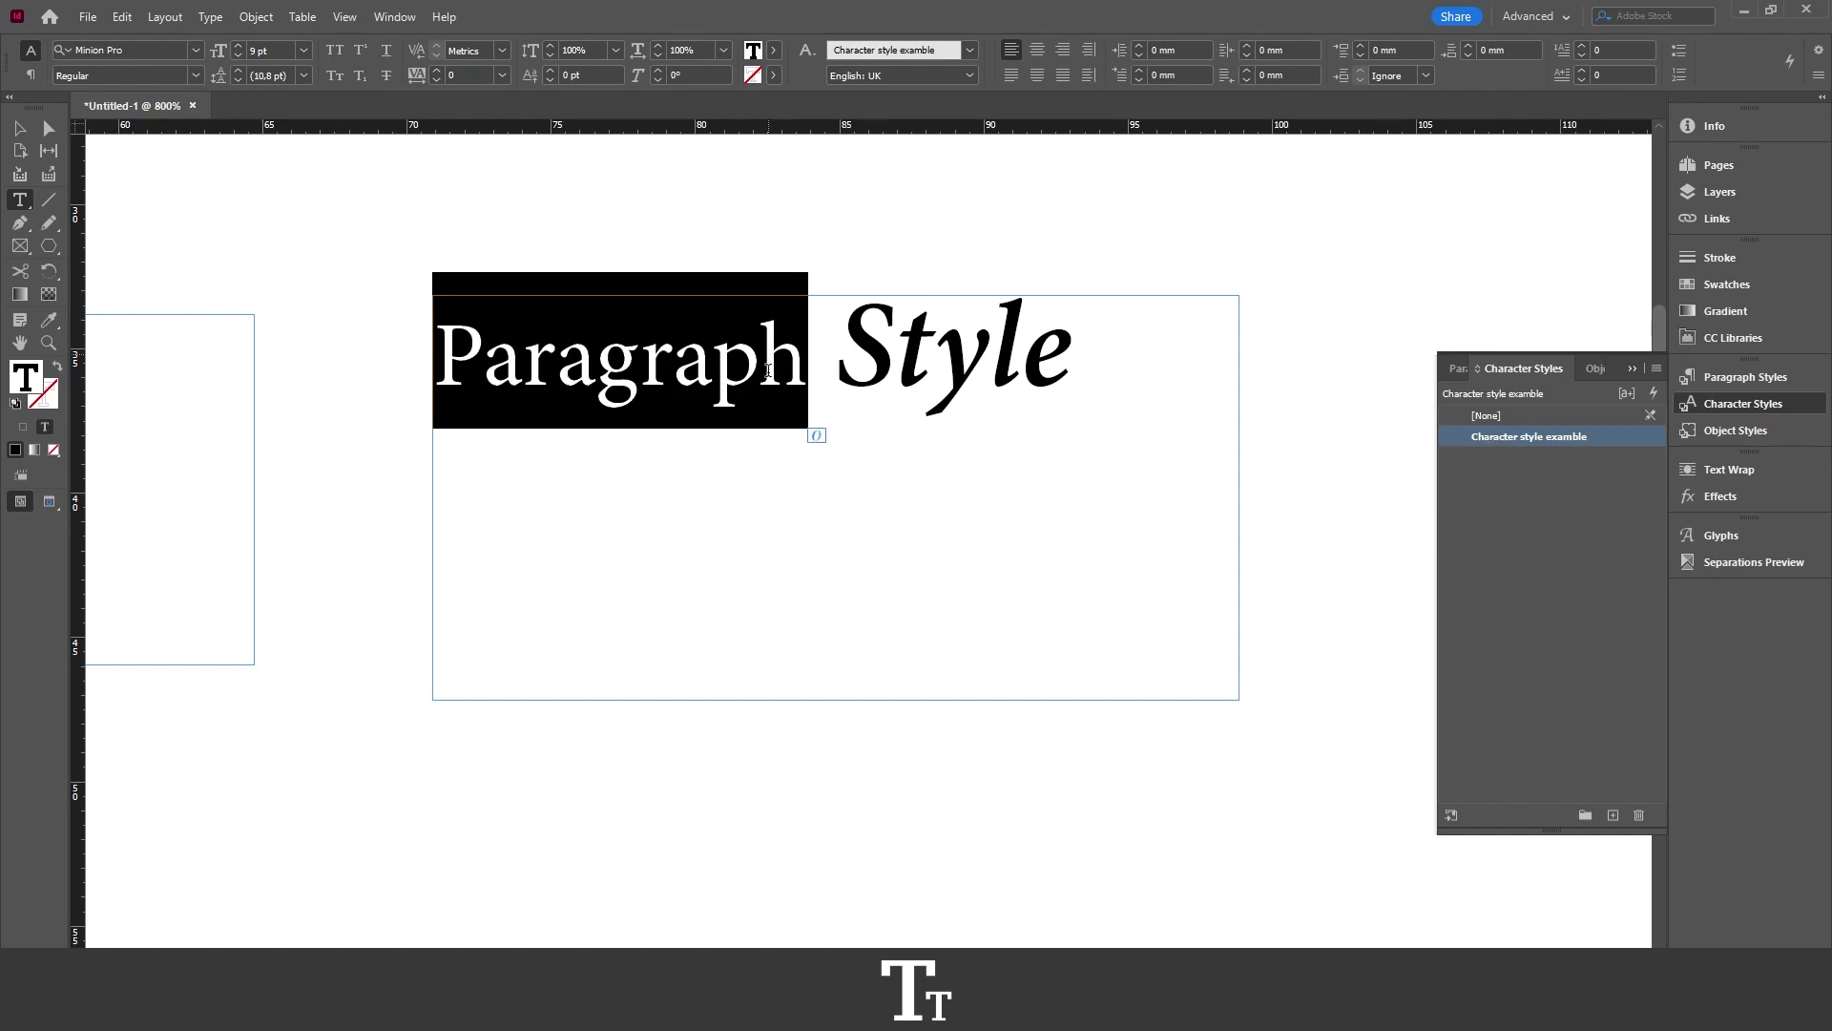
Increase the word 'Paragraph' to 12 pt.
{"action": "left_click", "coordinate": [237, 45]}
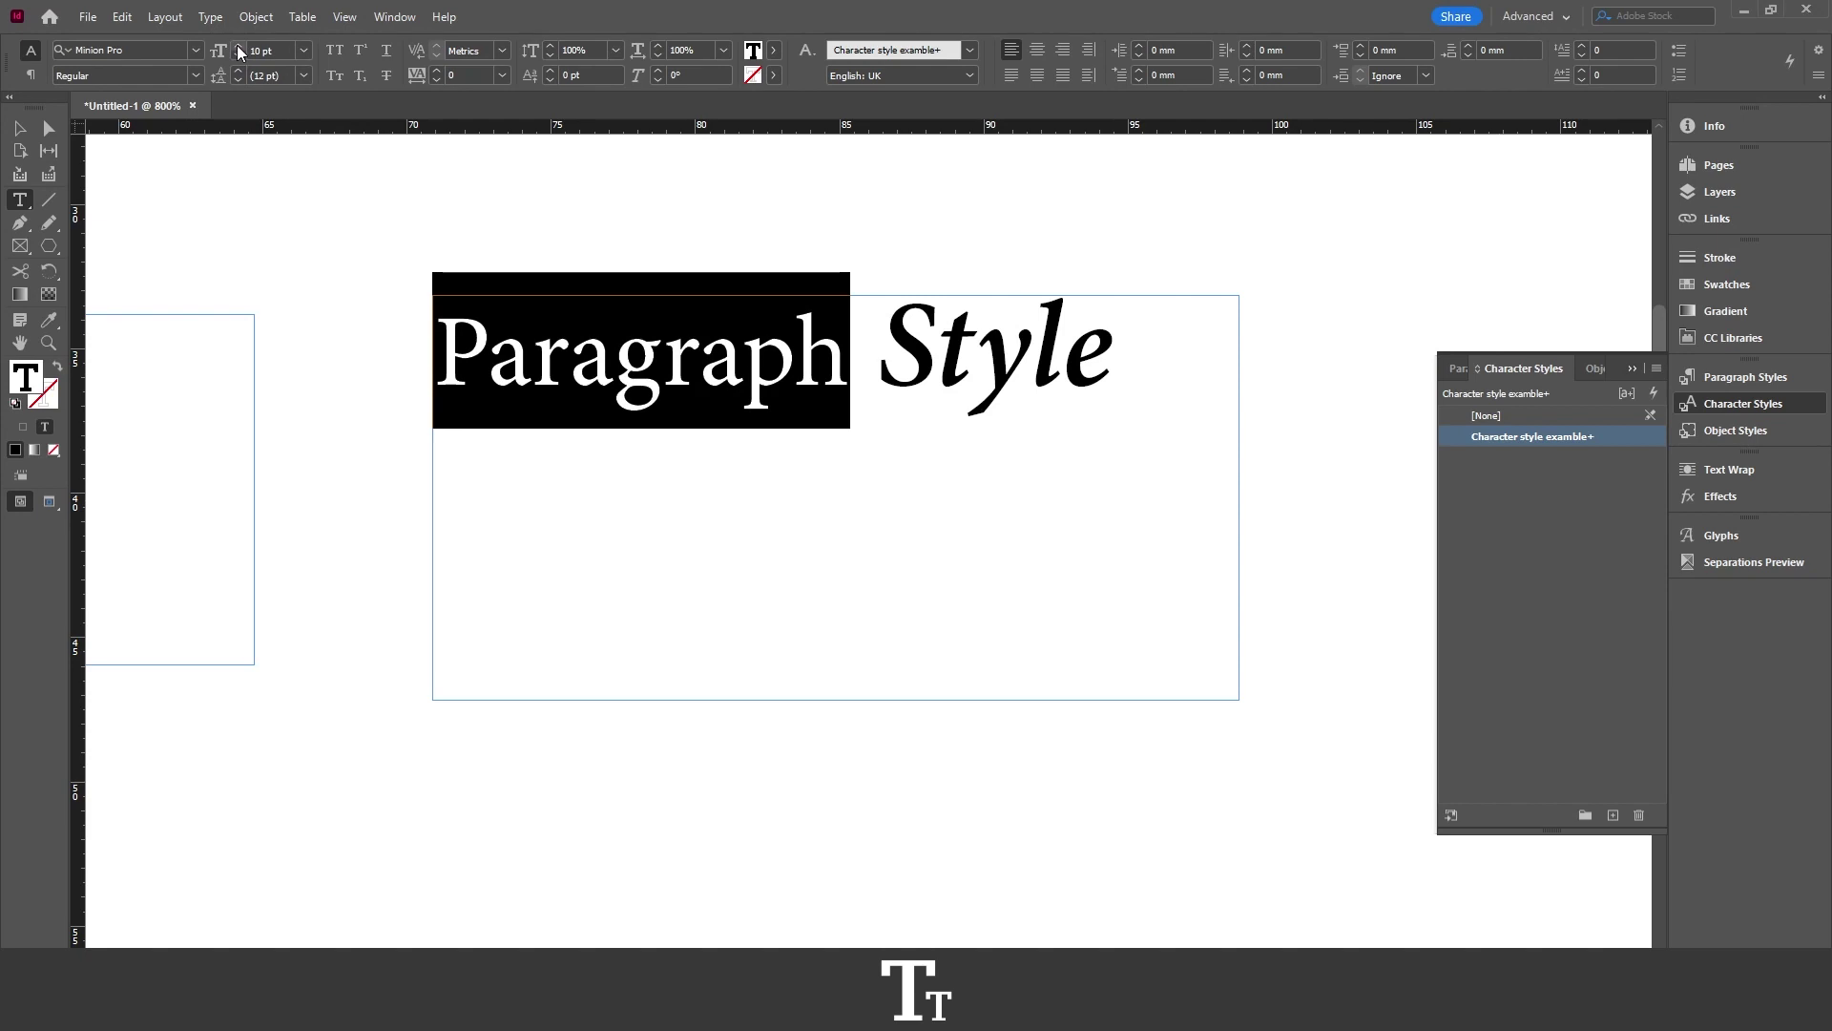
{"action": "left_click", "coordinate": [238, 46]}
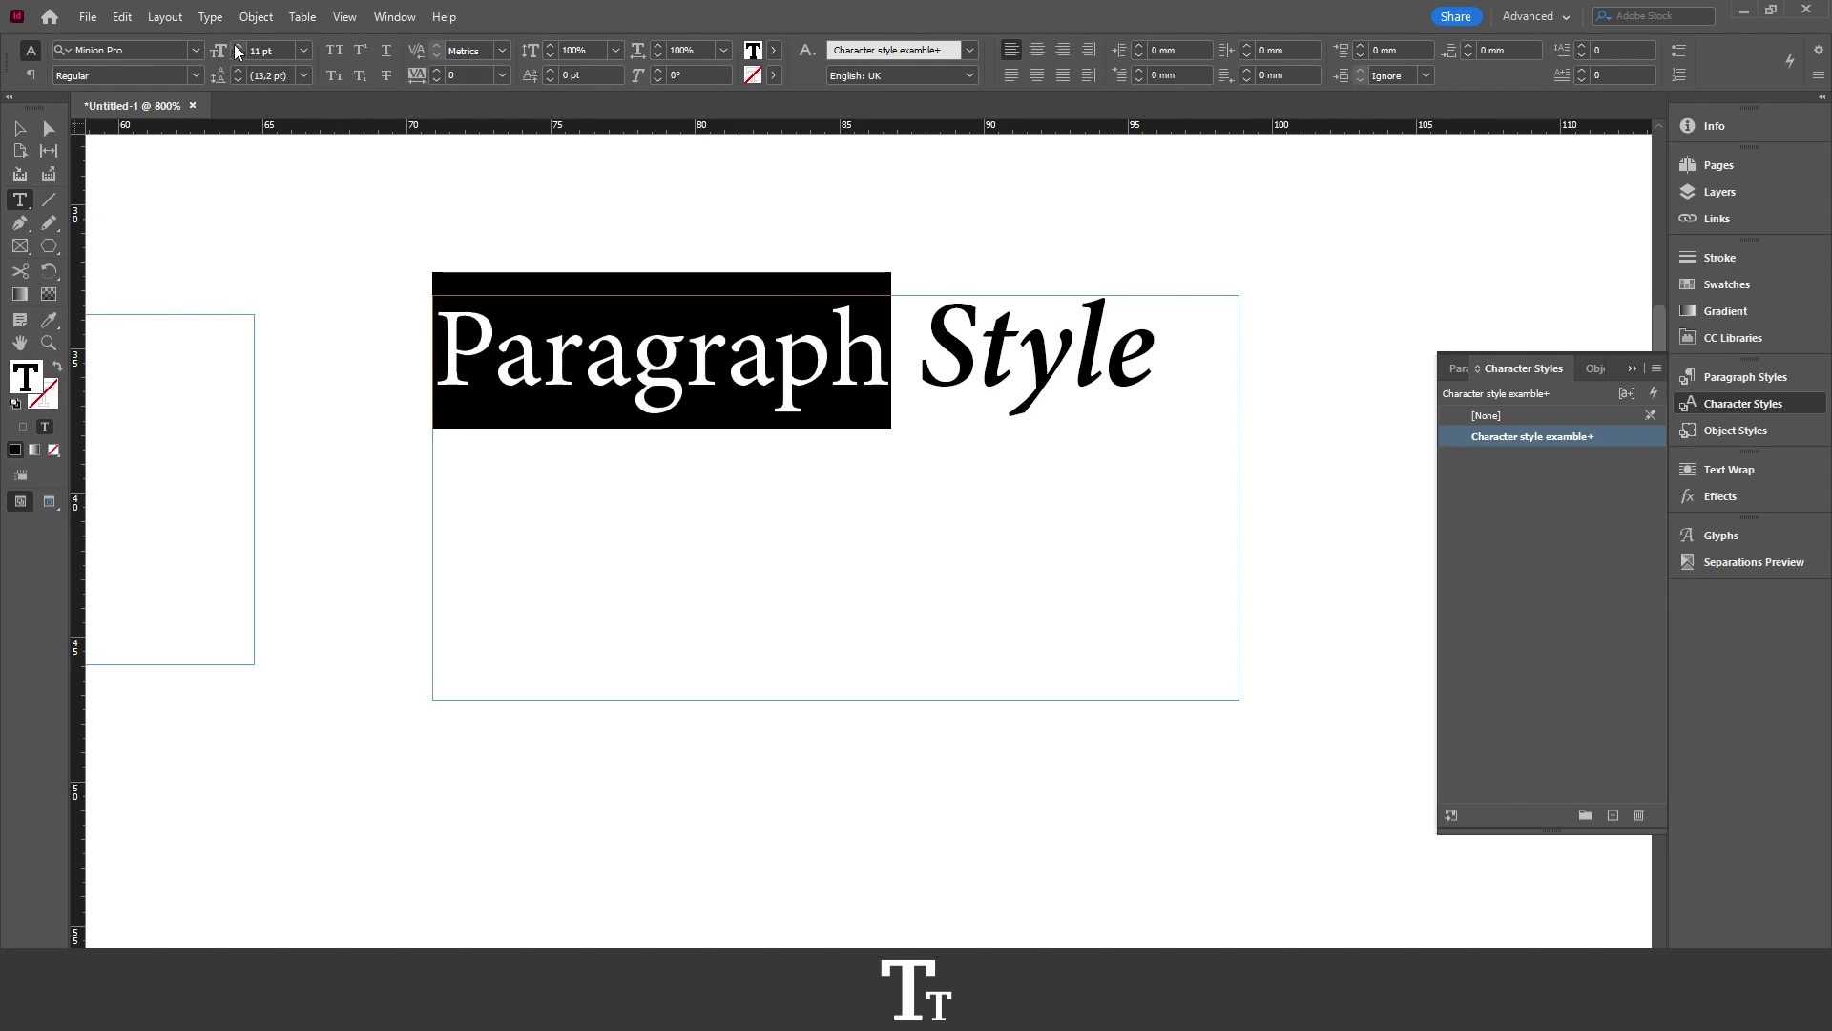
{"action": "left_click", "coordinate": [235, 46]}
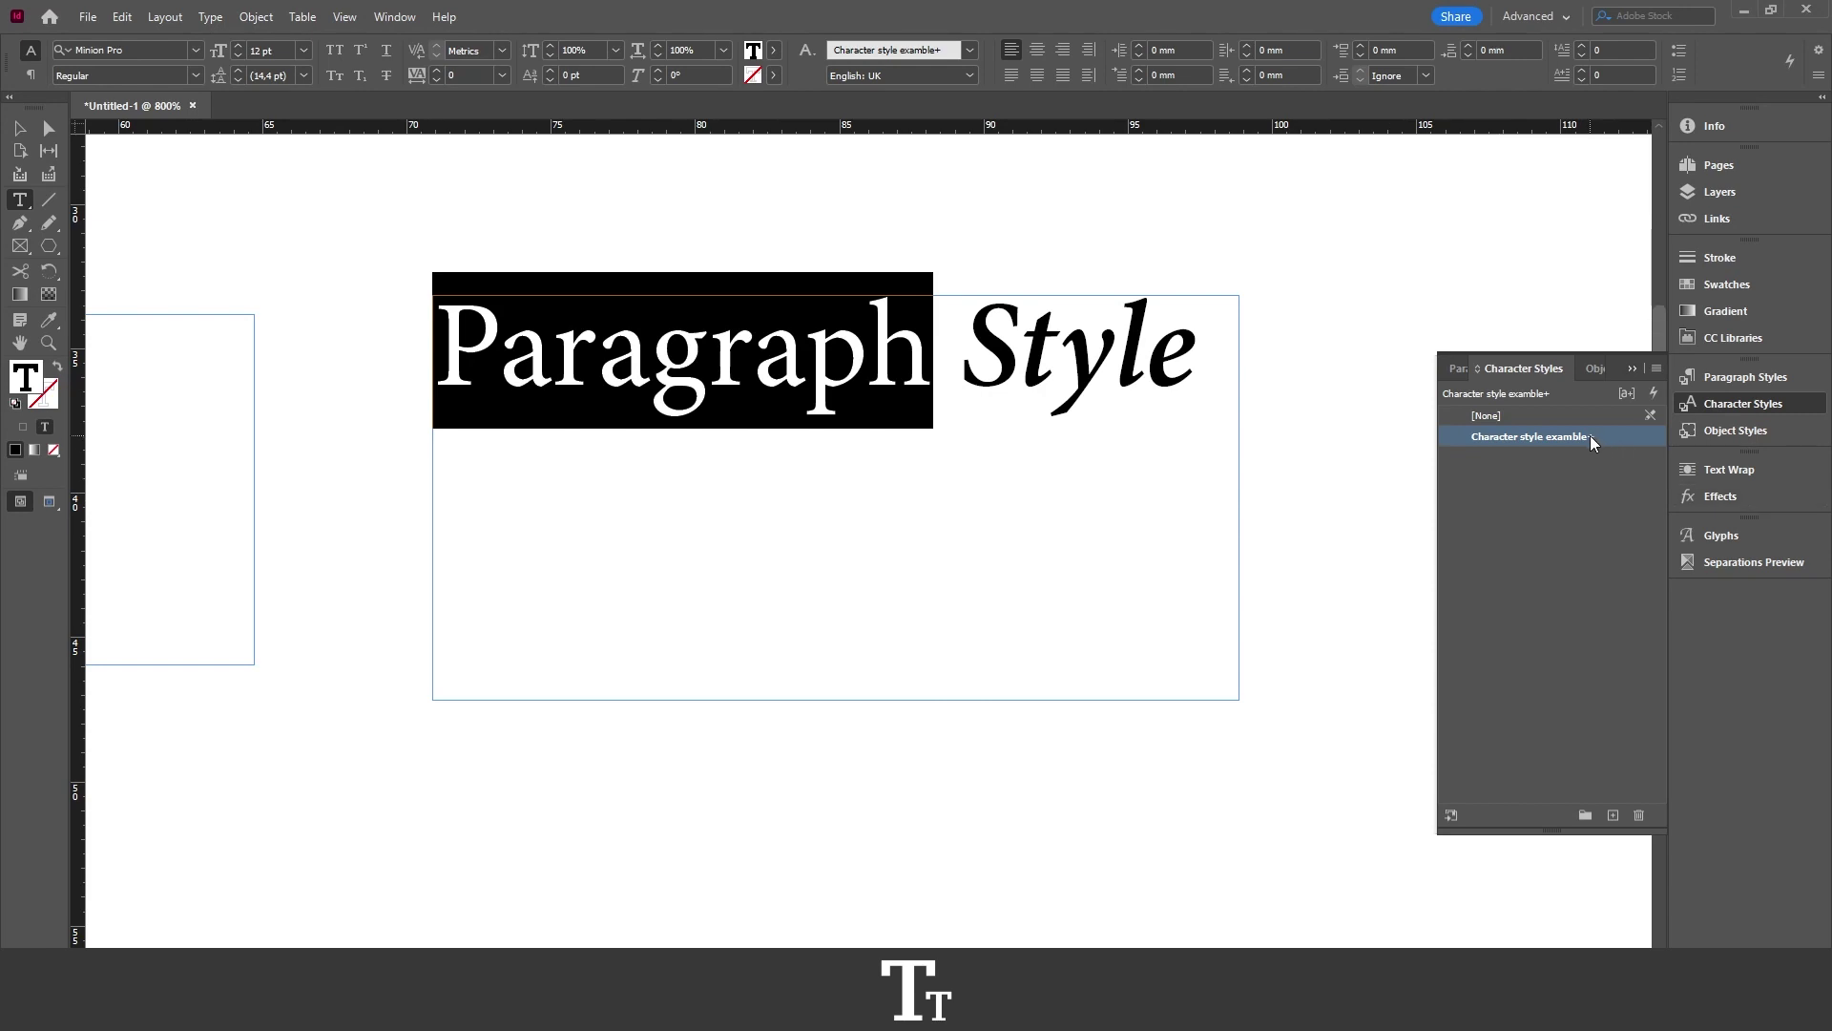
Redefine 'Character style examble' from the selection so it holds 12 pt.
{"action": "mouse_move", "coordinate": [1590, 437]}
{"action": "right_click", "coordinate": [1596, 437]}
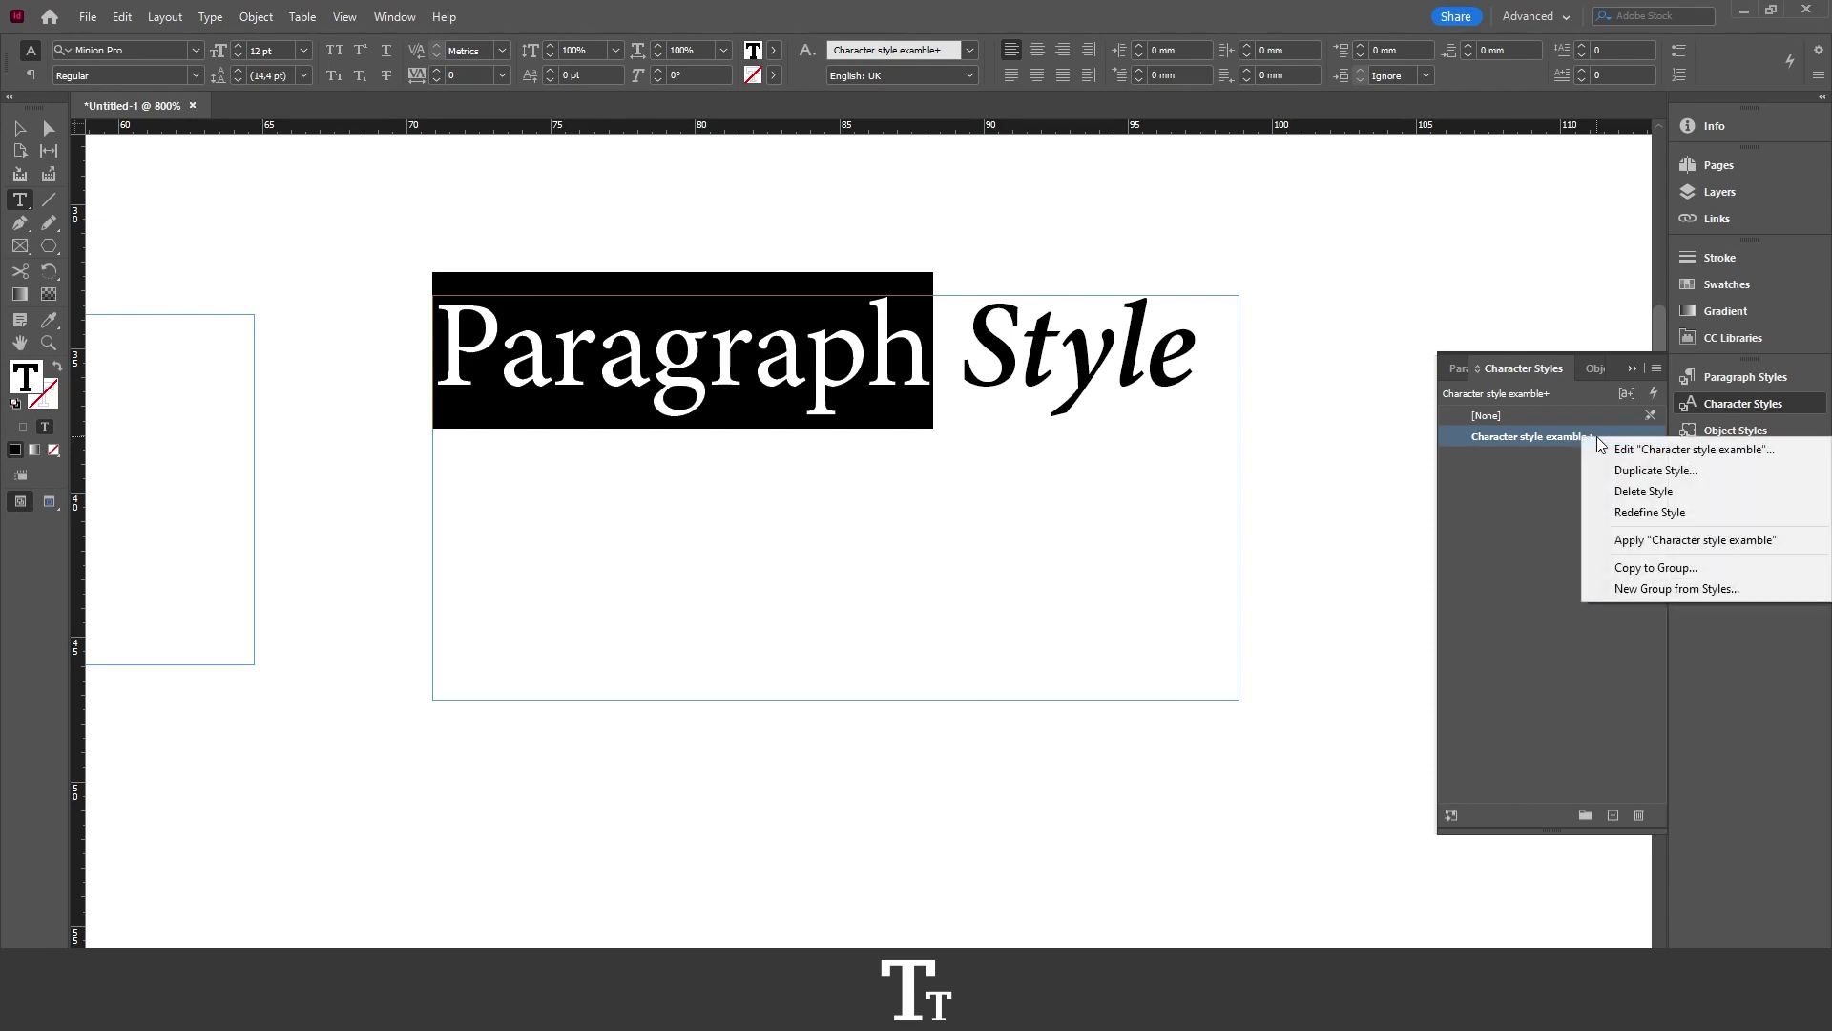
{"action": "left_click", "coordinate": [1709, 517]}
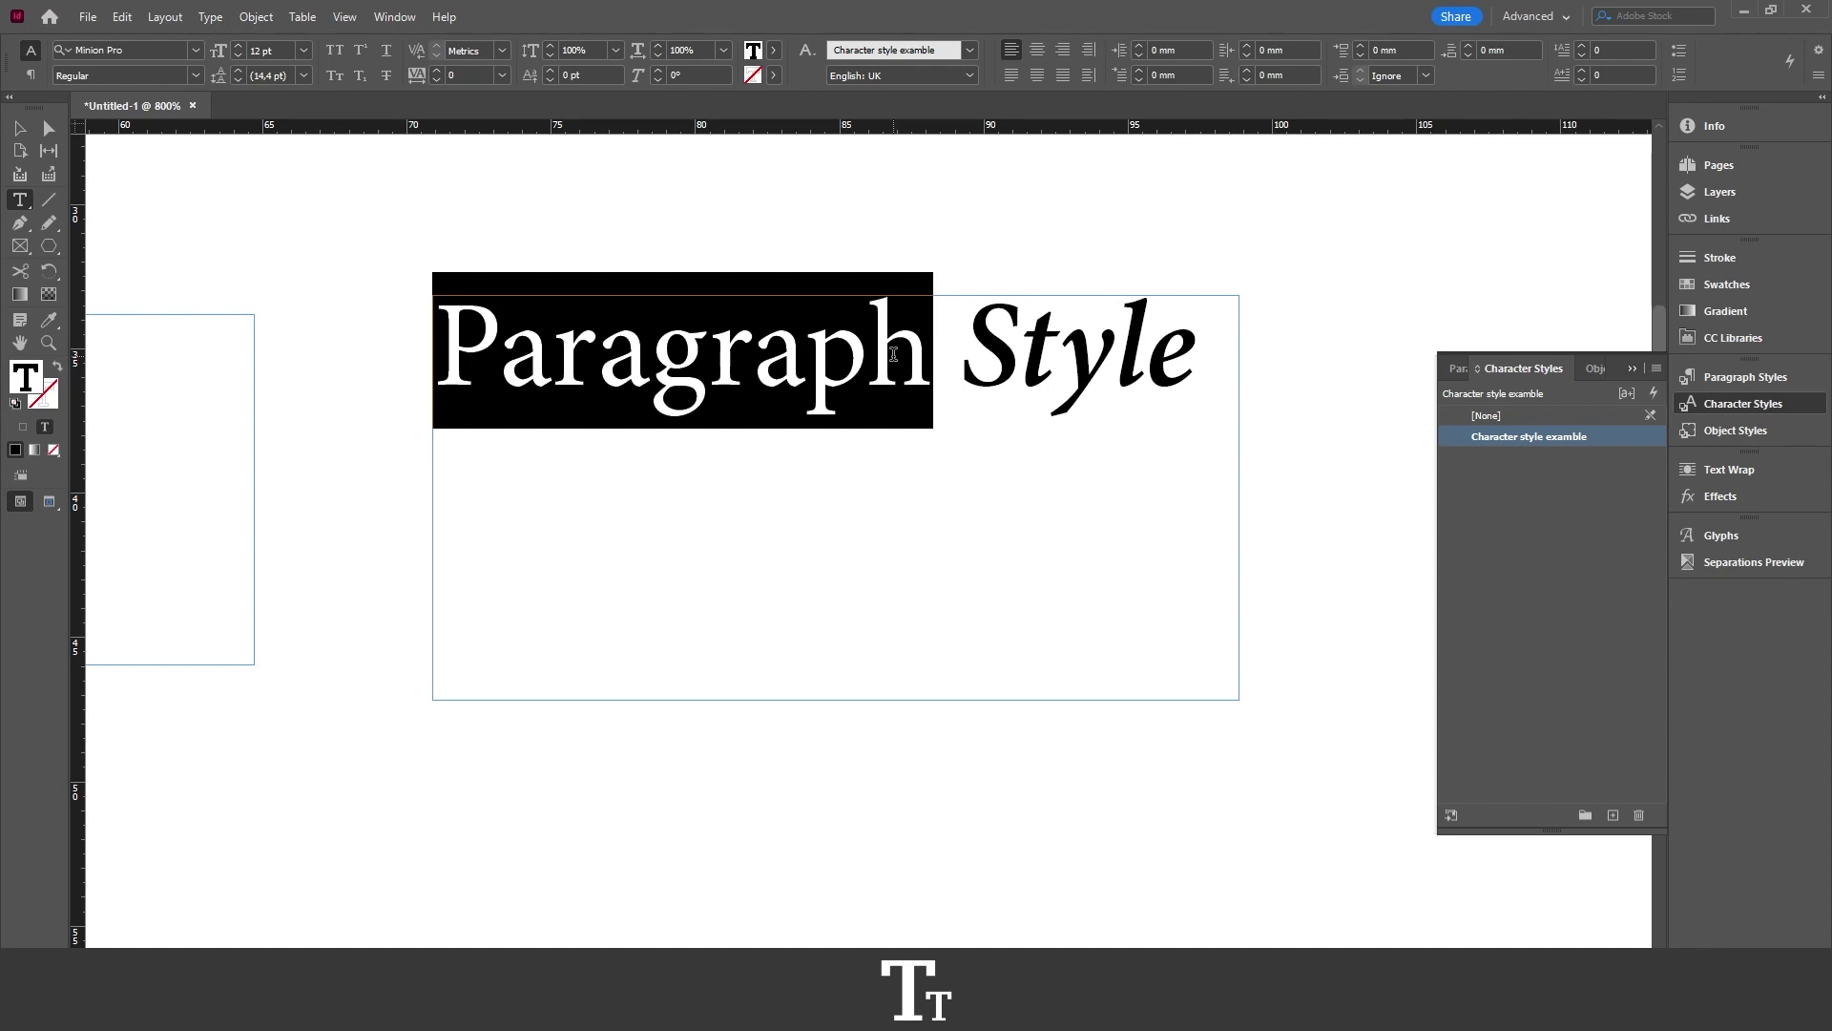
{"action": "key", "text": "ctrl+minus"}
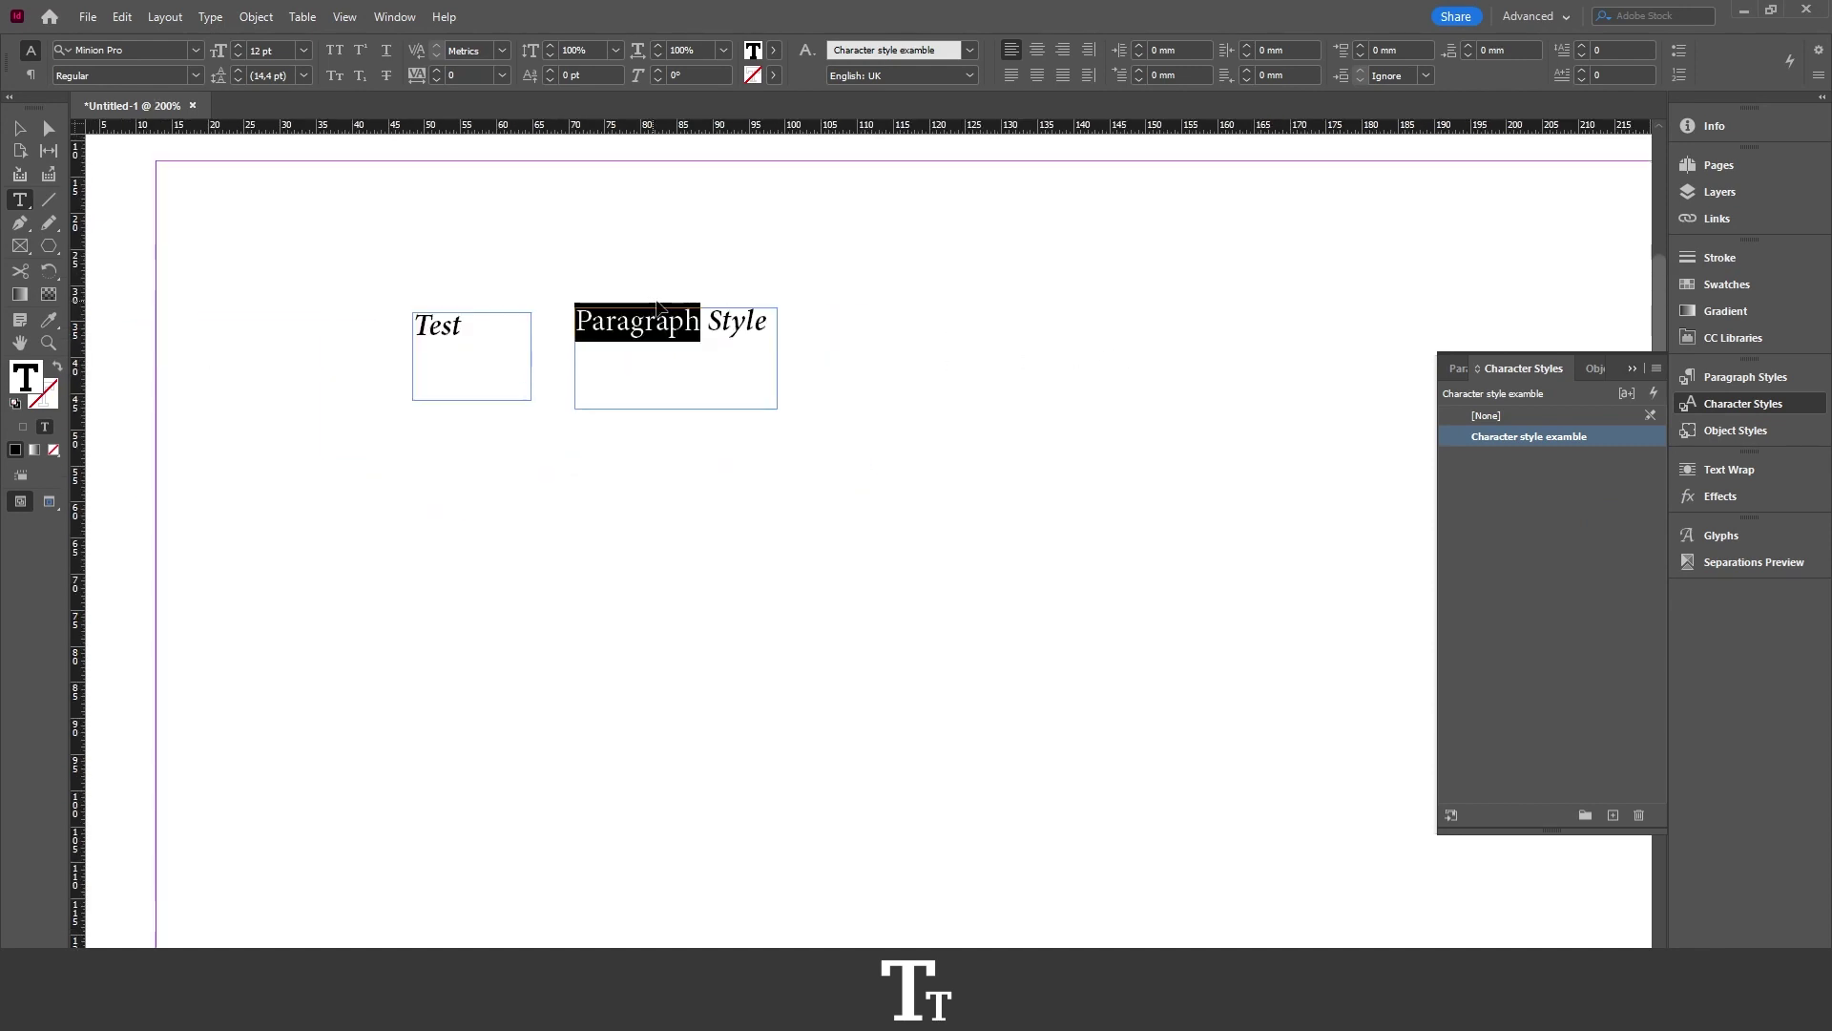
Draw a new text frame reading 'Character style' and apply Paragraph style 1 to it.
{"action": "left_click_drag", "start_coordinate": [816, 239], "coordinate": [1221, 574]}
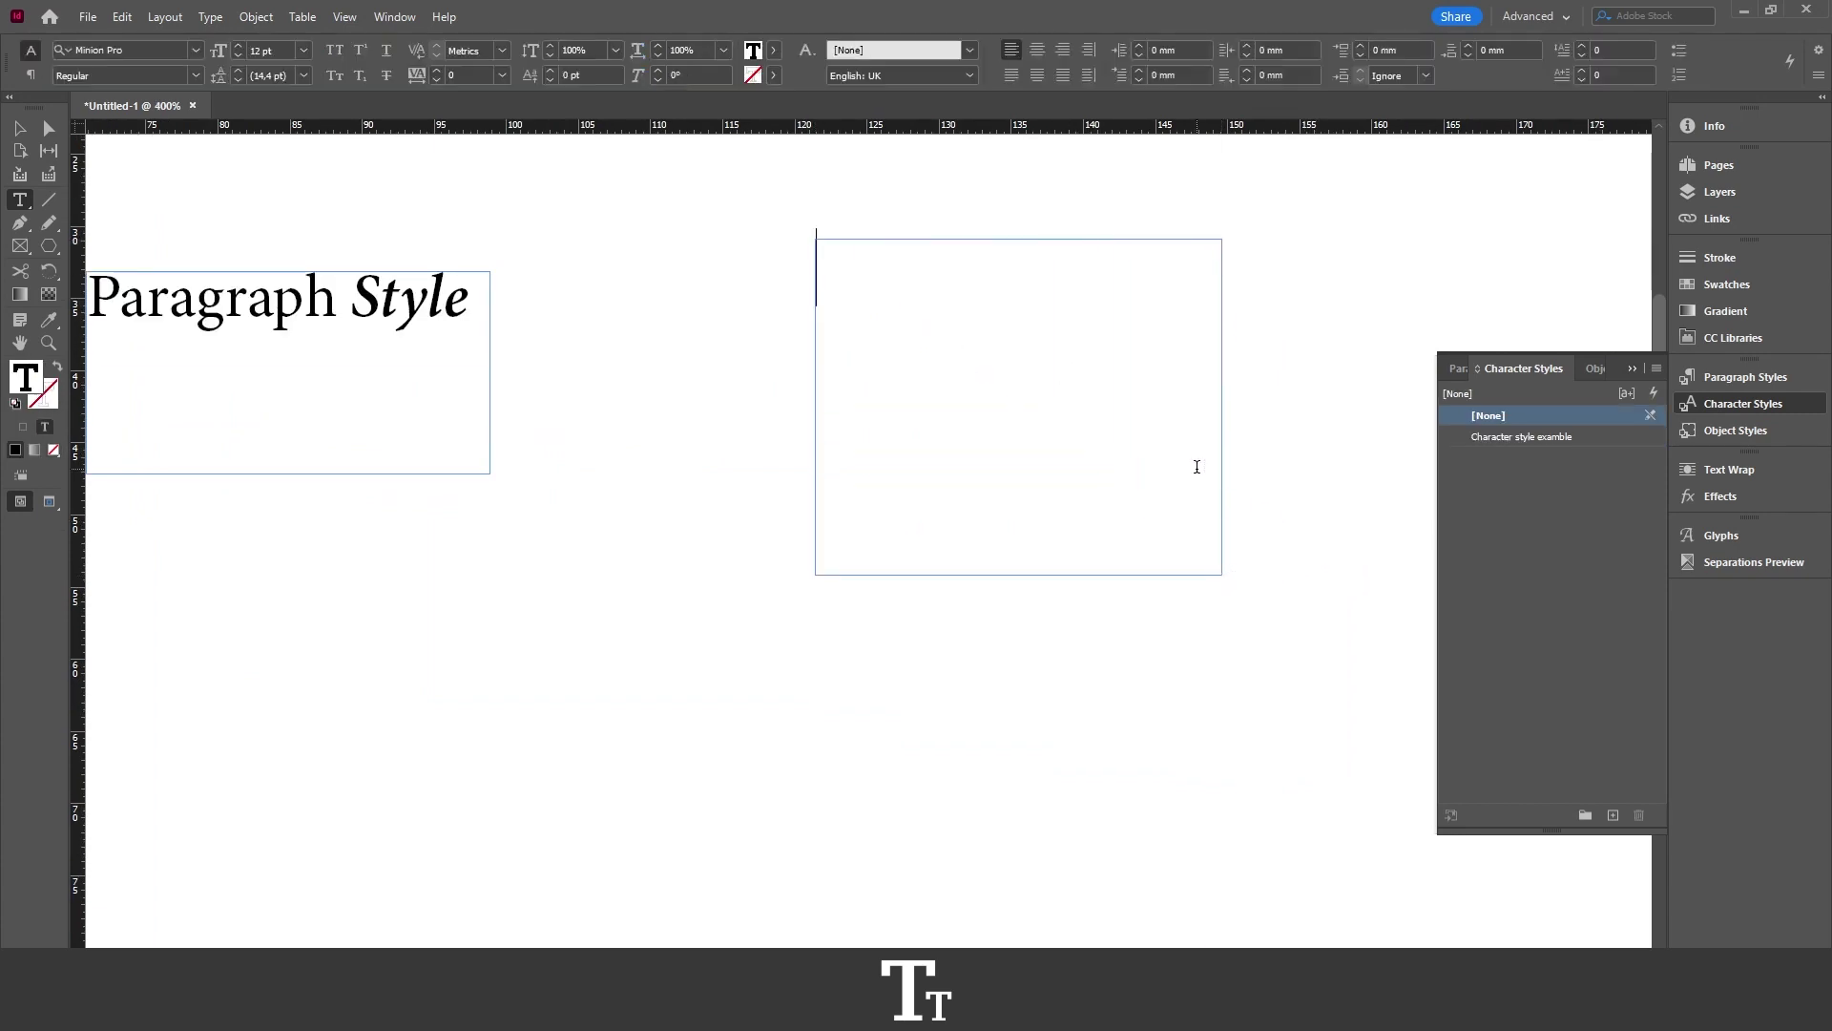
{"action": "type", "text": "Charac"}
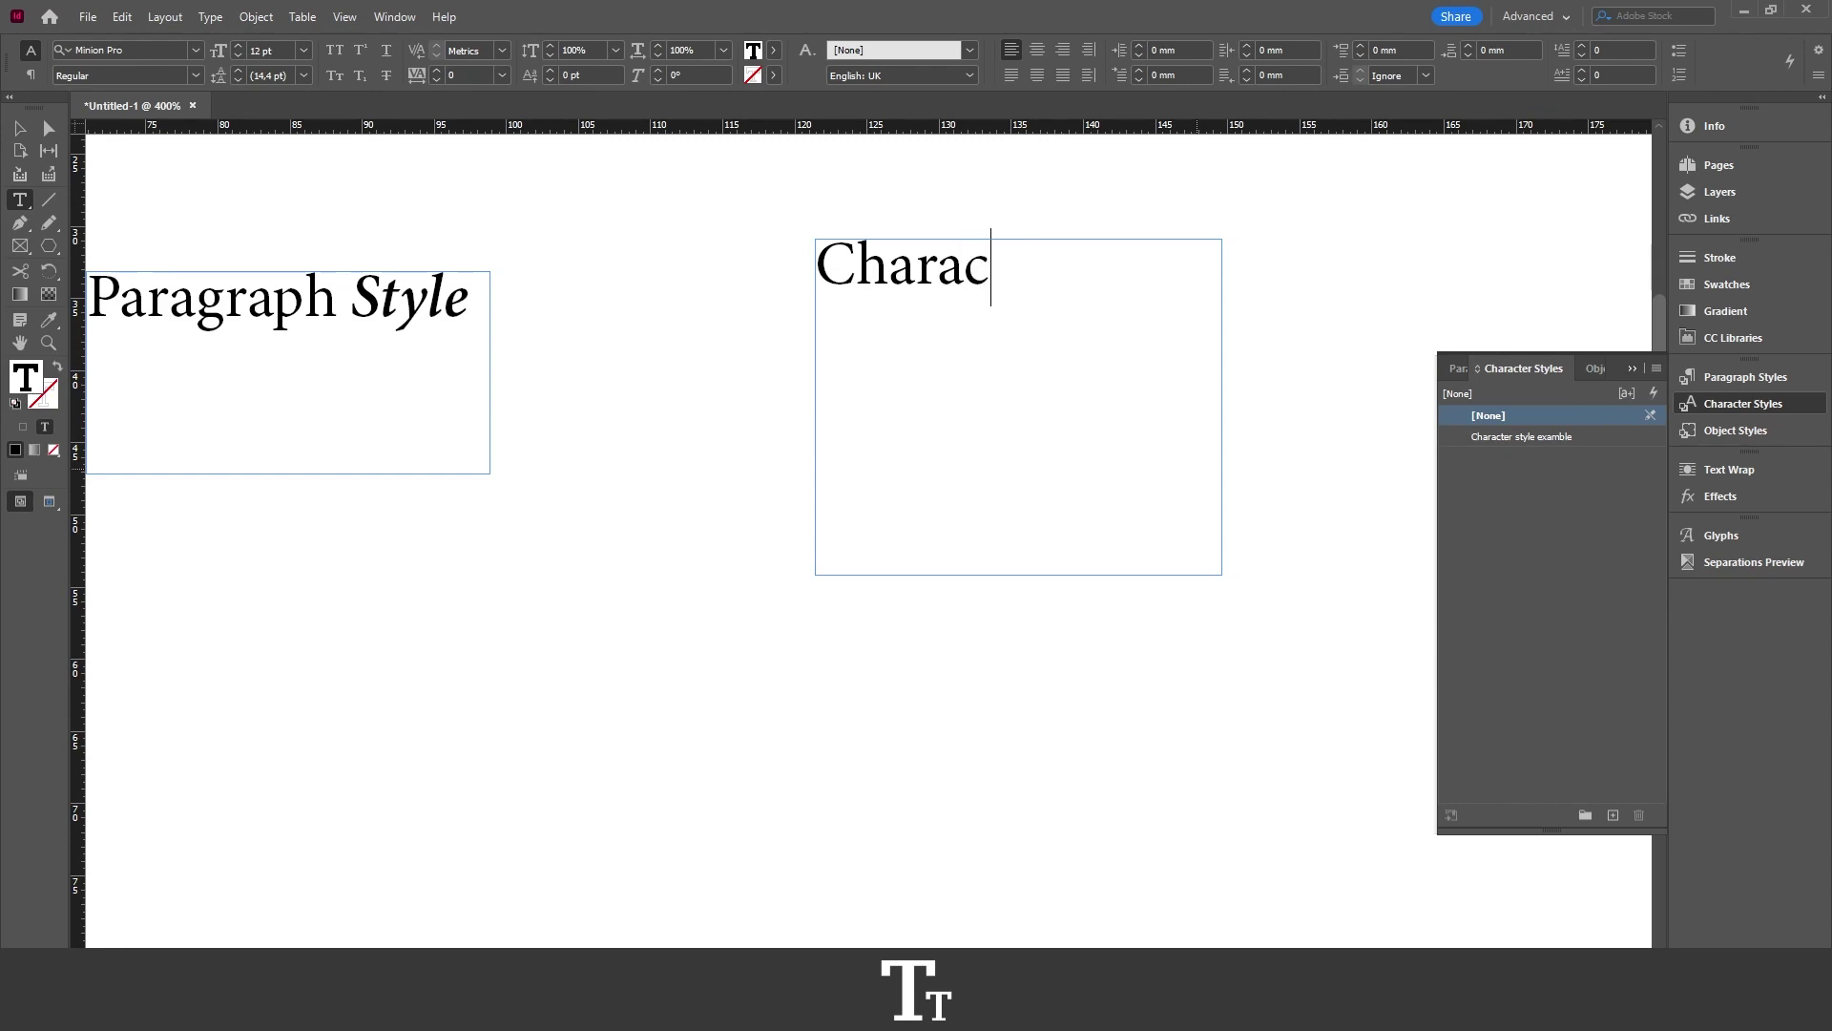
{"action": "type", "text": "ter style"}
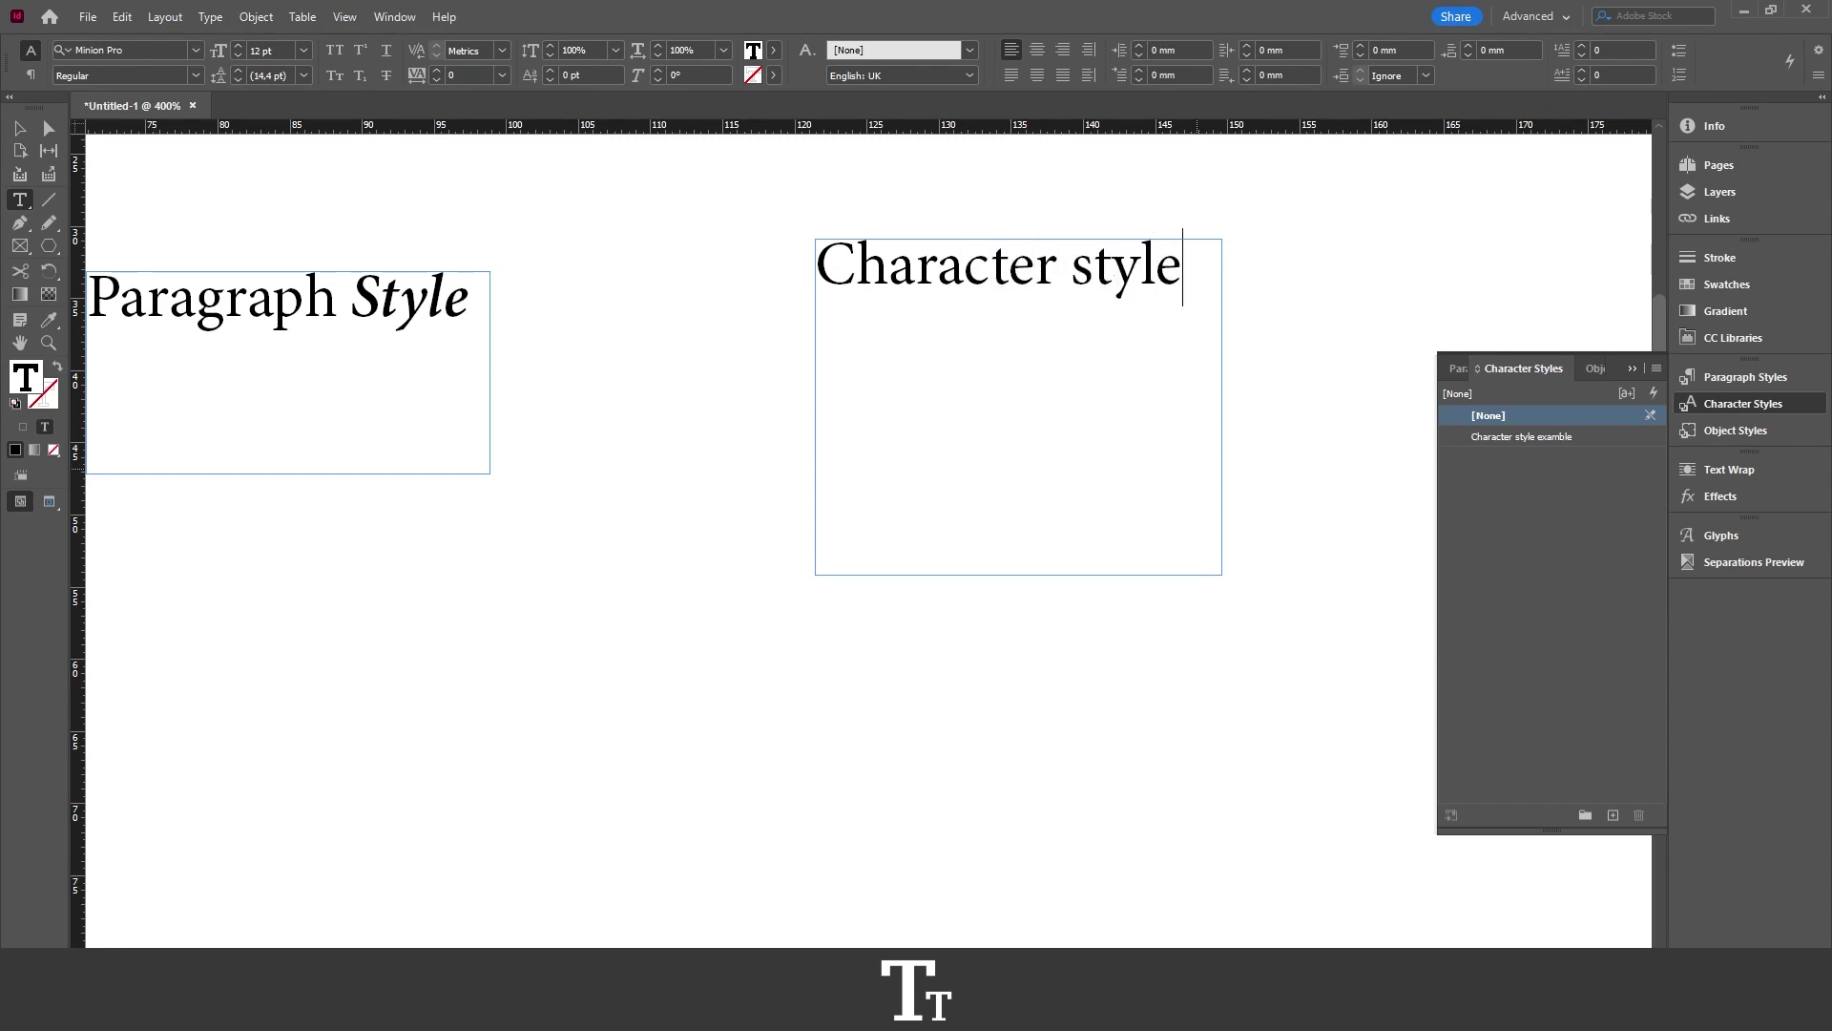
{"action": "scroll", "coordinate": [1221, 275], "scroll_direction": "up", "scroll_amount": 3}
{"action": "key", "text": "shift+Left"}
{"action": "key", "text": "shift+Left"}
{"action": "key", "text": "shift+Left"}
{"action": "key", "text": "shift+Left"}
{"action": "key", "text": "shift+Left"}
{"action": "key", "text": "shift+Left"}
{"action": "key", "text": "shift+Left"}
{"action": "key", "text": "shift+Left"}
{"action": "key", "text": "shift+Left"}
{"action": "key", "text": "shift+Left"}
{"action": "key", "text": "shift+Left"}
{"action": "key", "text": "shift+Left"}
{"action": "key", "text": "shift+Left"}
{"action": "key", "text": "shift+Left"}
{"action": "key", "text": "shift+Left"}
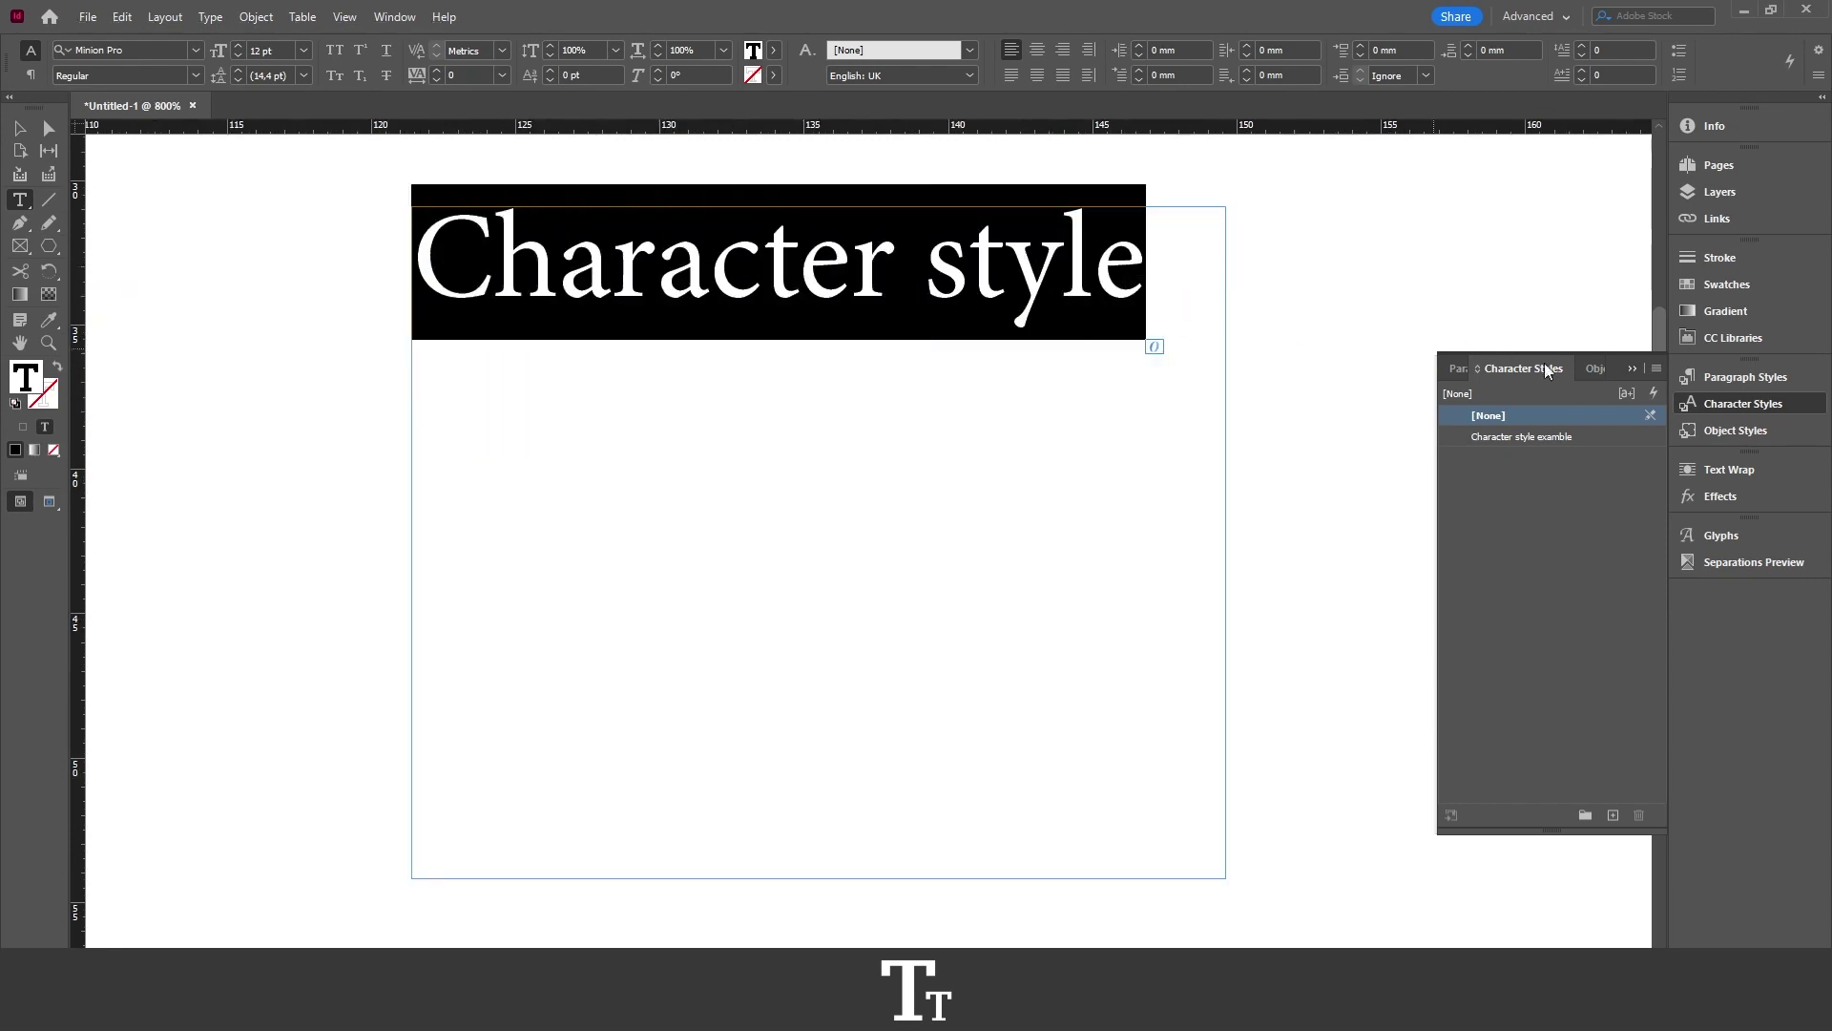
{"action": "left_click", "coordinate": [1734, 382]}
{"action": "left_click", "coordinate": [1521, 439]}
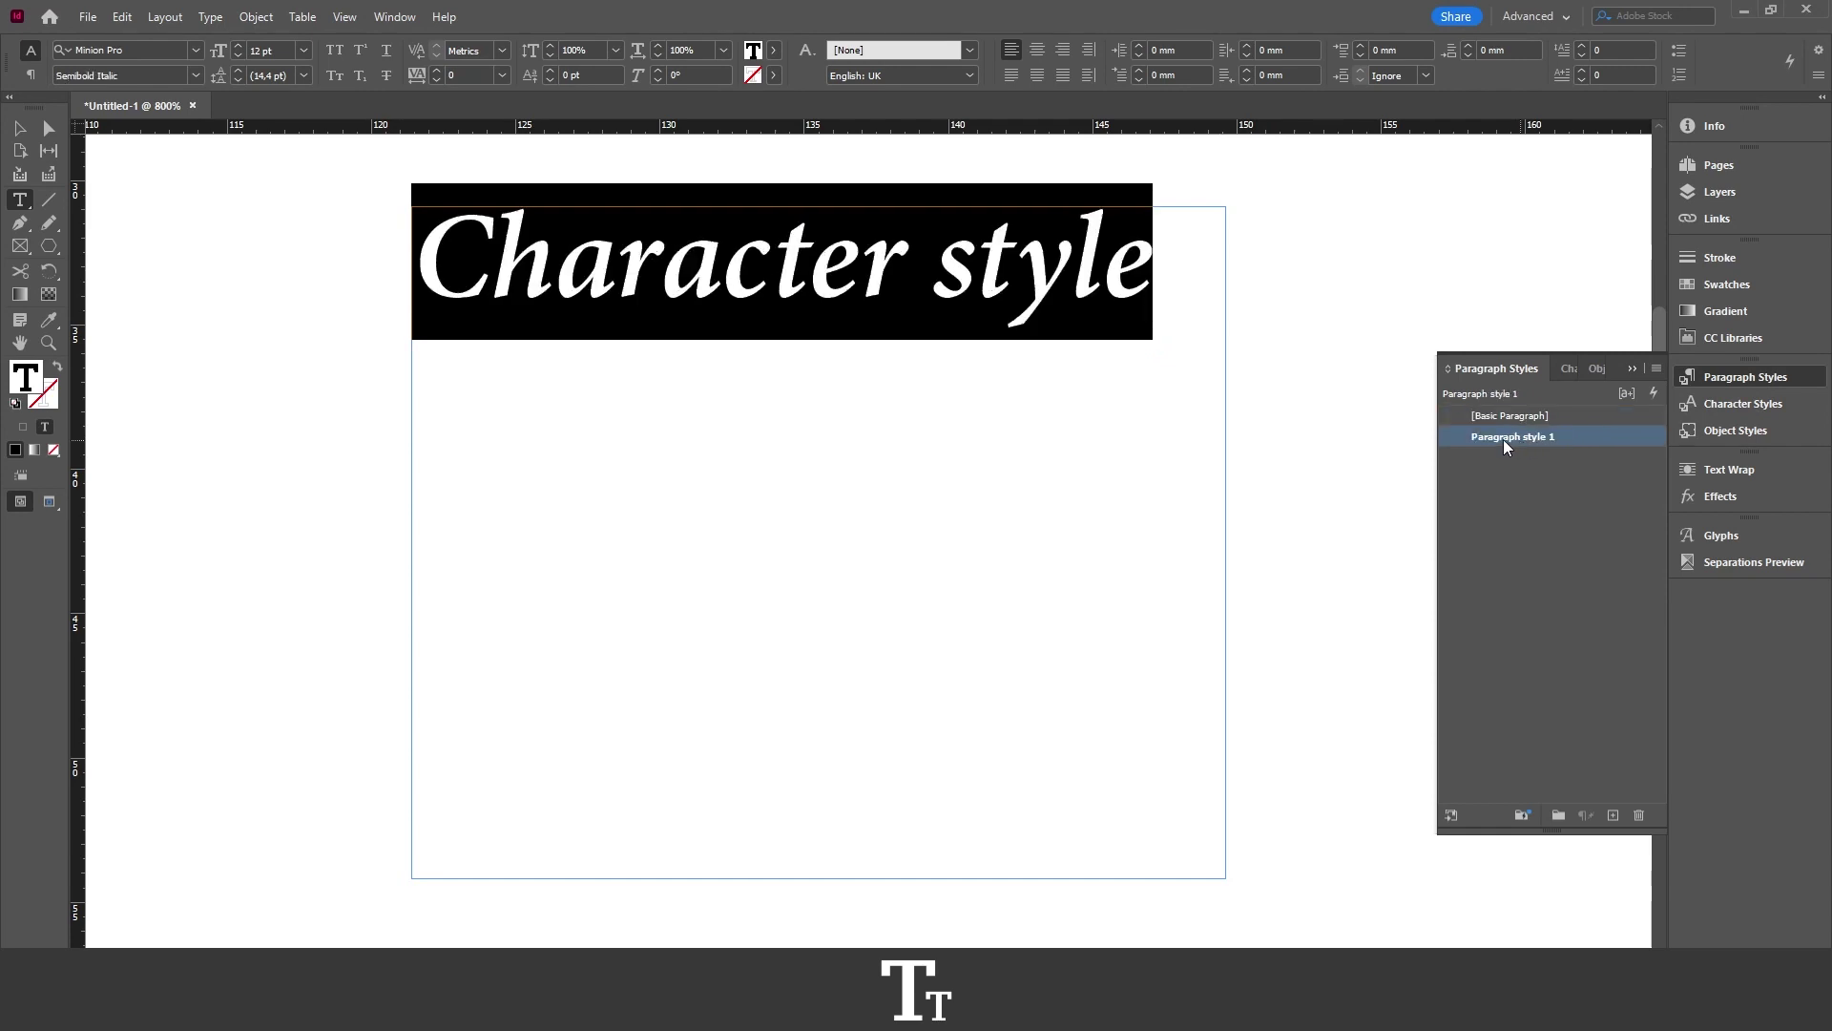
Apply 'Character style examble' to the word 'Character' so it turns upright Regular.
{"action": "left_click", "coordinate": [929, 271]}
{"action": "left_click_drag", "start_coordinate": [909, 271], "coordinate": [448, 264]}
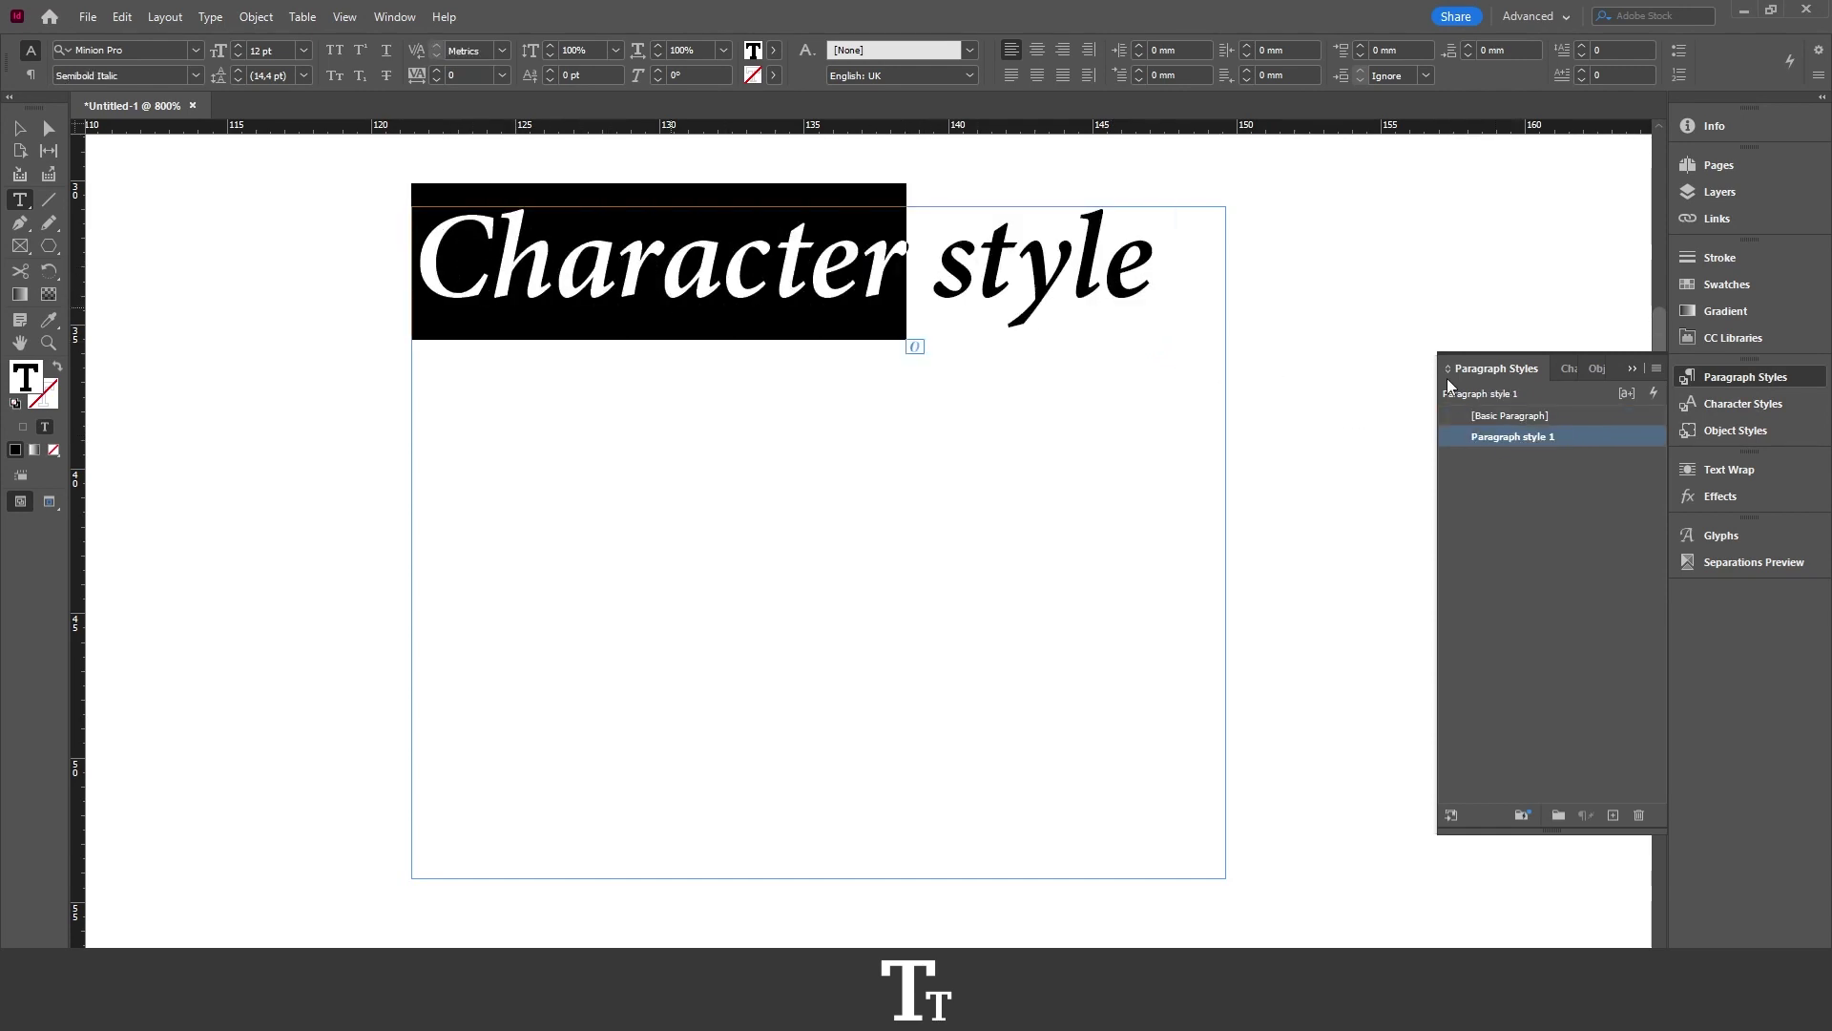
{"action": "left_click", "coordinate": [1735, 409]}
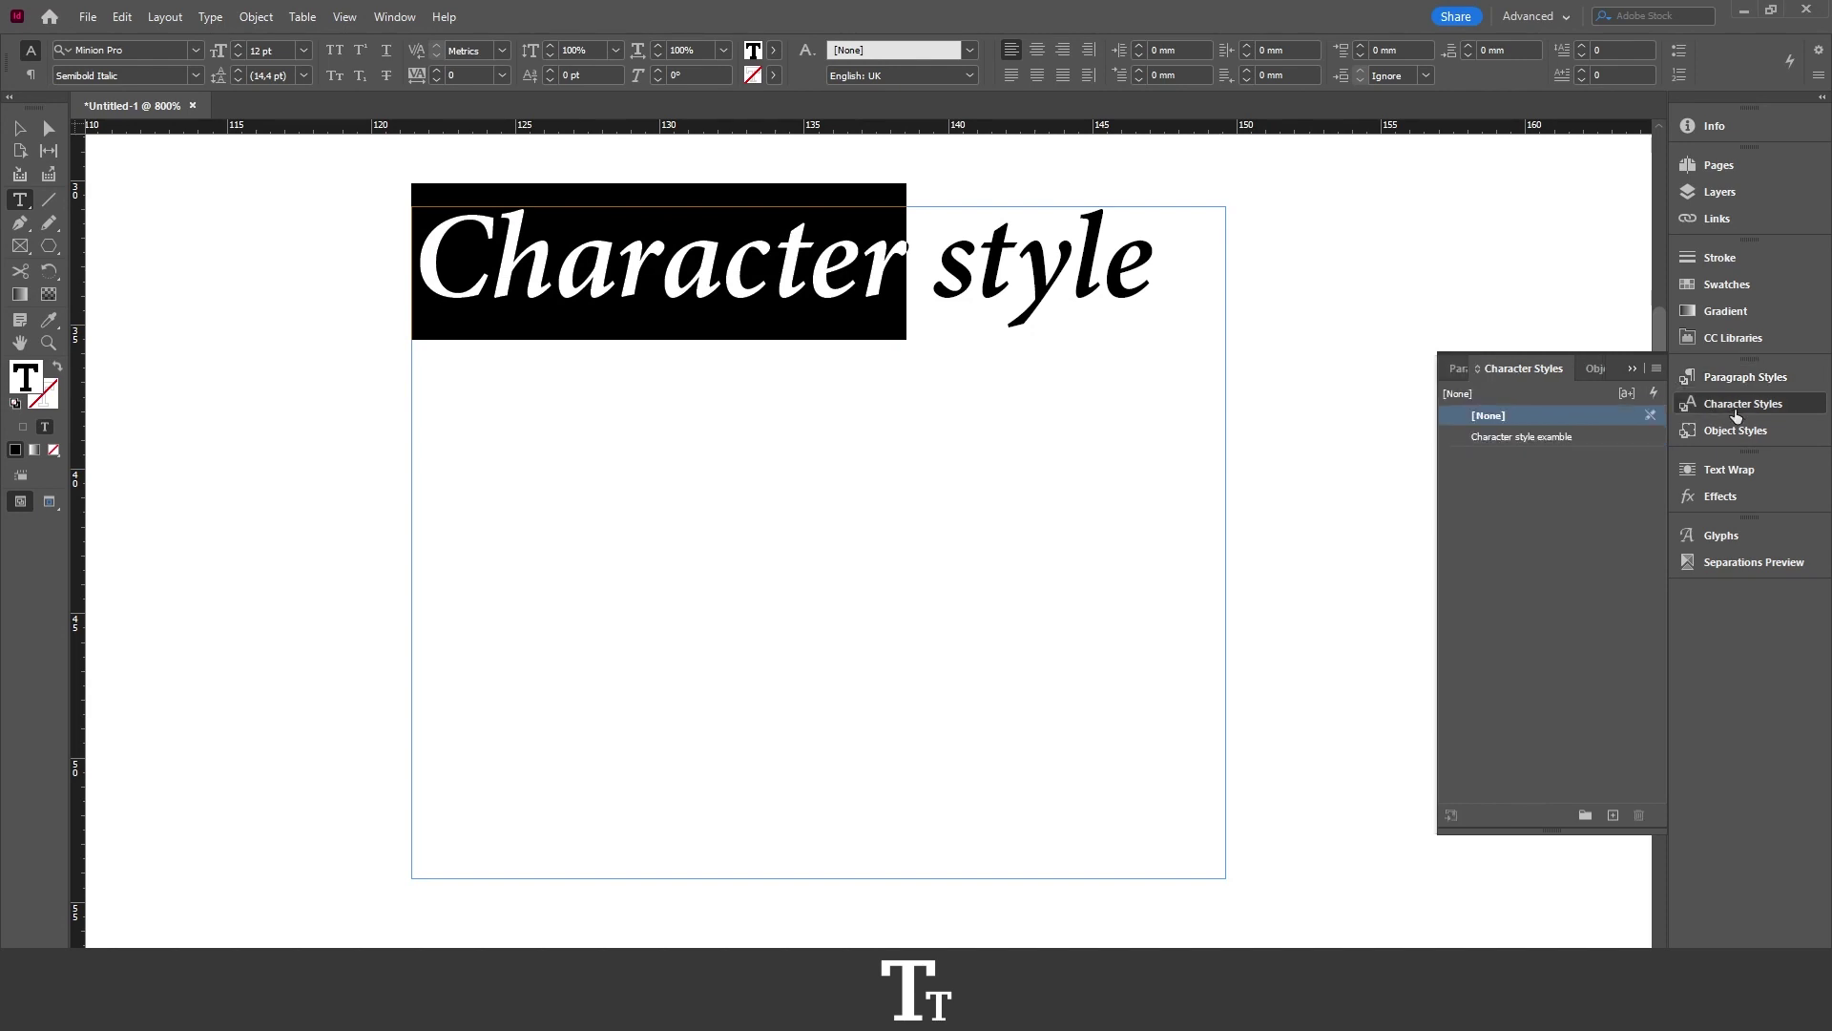
{"action": "left_click", "coordinate": [1550, 438]}
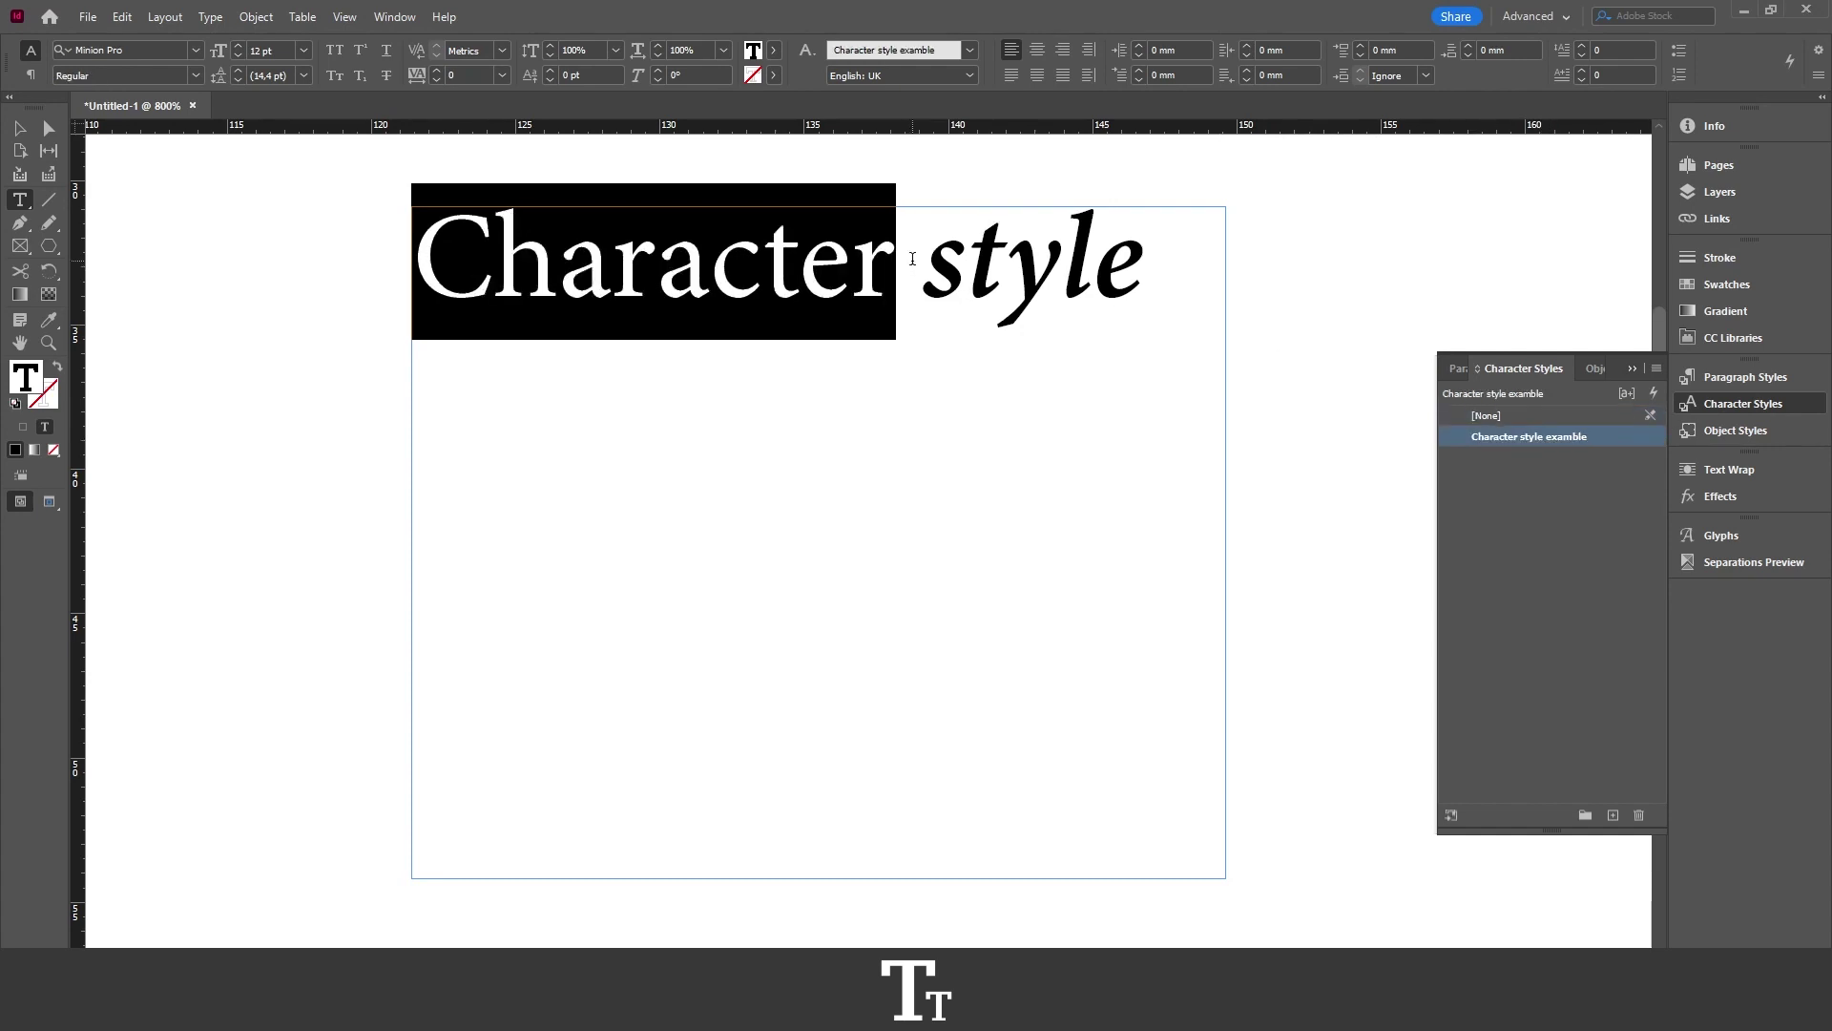